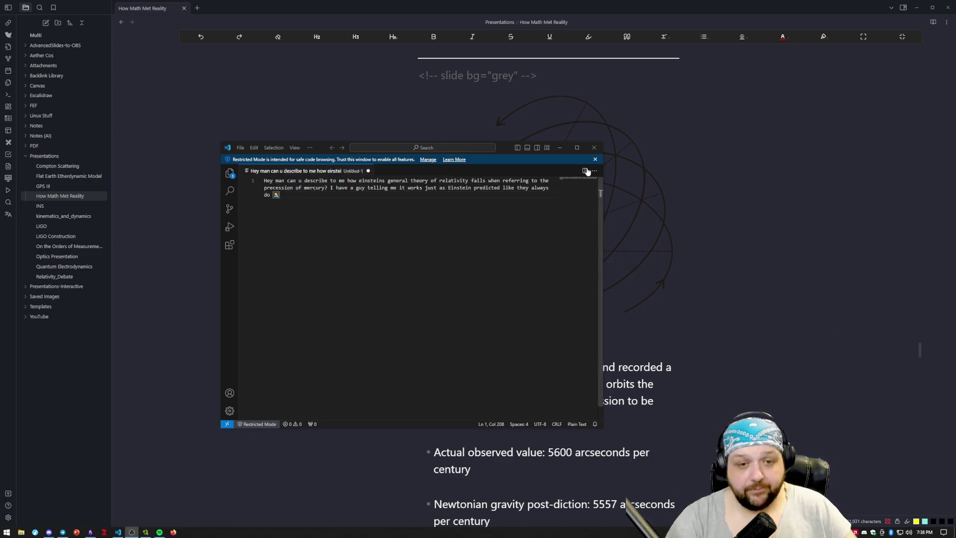
- Move the VS Code window with the relativity and Mercury precession question slightly up-right
{"action": "left_click_drag", "start_coordinate": [501, 149], "coordinate": [510, 127]}
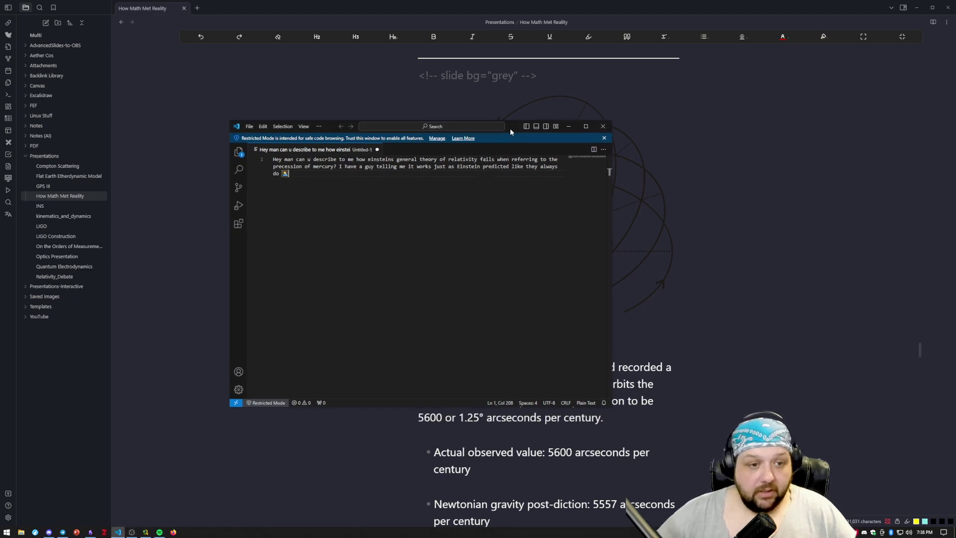
- Minimize VS Code to reveal the Mercury orbit slide with Le Verrier's 1846 observation
{"action": "left_click", "coordinate": [568, 125]}
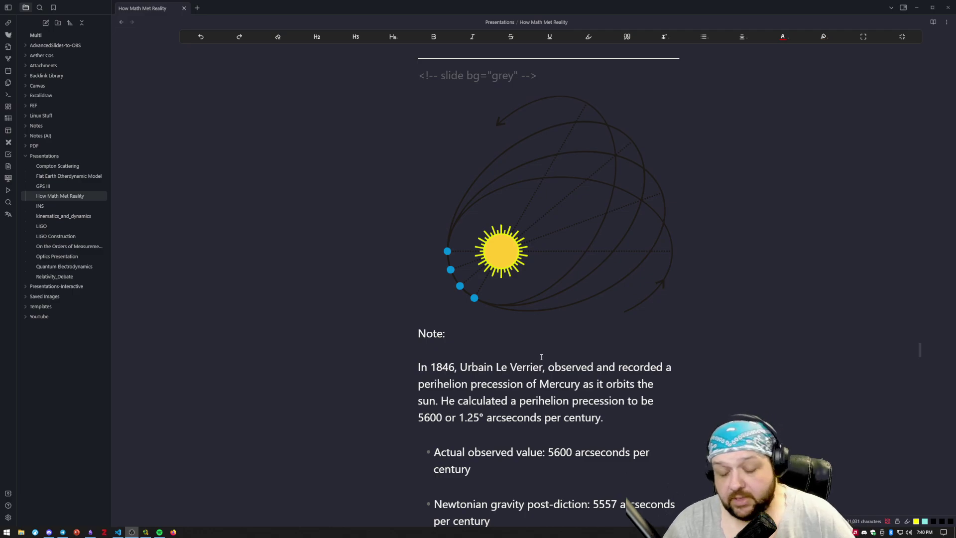
{"action": "scroll", "coordinate": [551, 385], "scroll_direction": "down", "scroll_amount": 1}
{"action": "scroll", "coordinate": [552, 385], "scroll_direction": "down", "scroll_amount": 1}
{"action": "scroll", "coordinate": [552, 382], "scroll_direction": "down", "scroll_amount": 1}
{"action": "scroll", "coordinate": [553, 378], "scroll_direction": "down", "scroll_amount": 1}
{"action": "scroll", "coordinate": [553, 378], "scroll_direction": "down", "scroll_amount": 1}
{"action": "scroll", "coordinate": [553, 374], "scroll_direction": "up", "scroll_amount": 1}
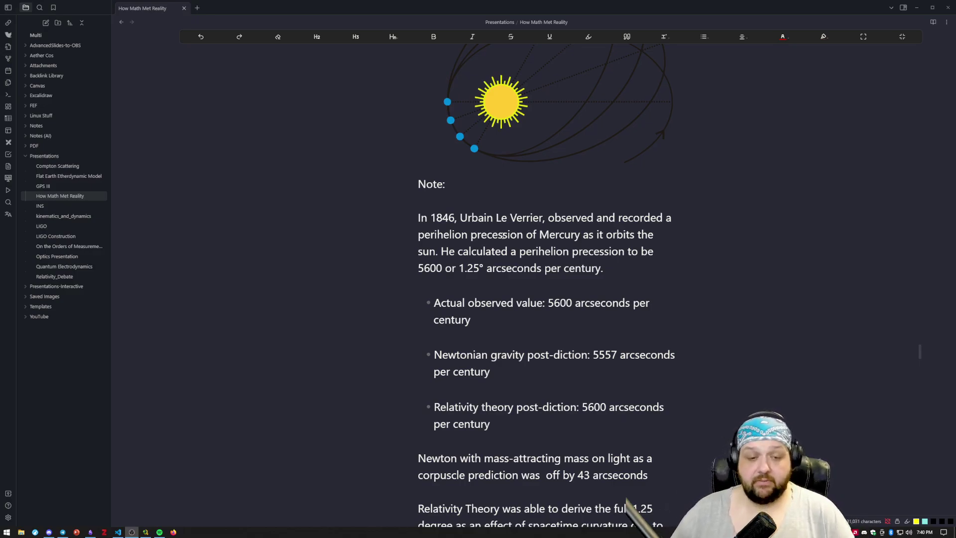
{"action": "scroll", "coordinate": [503, 235], "scroll_direction": "up", "scroll_amount": 2}
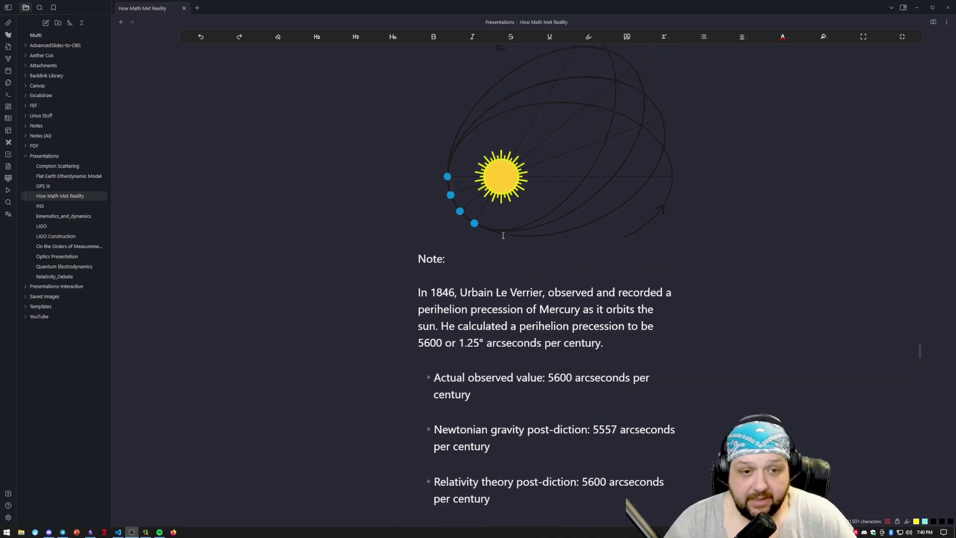
{"action": "scroll", "coordinate": [570, 240], "scroll_direction": "up", "scroll_amount": 1}
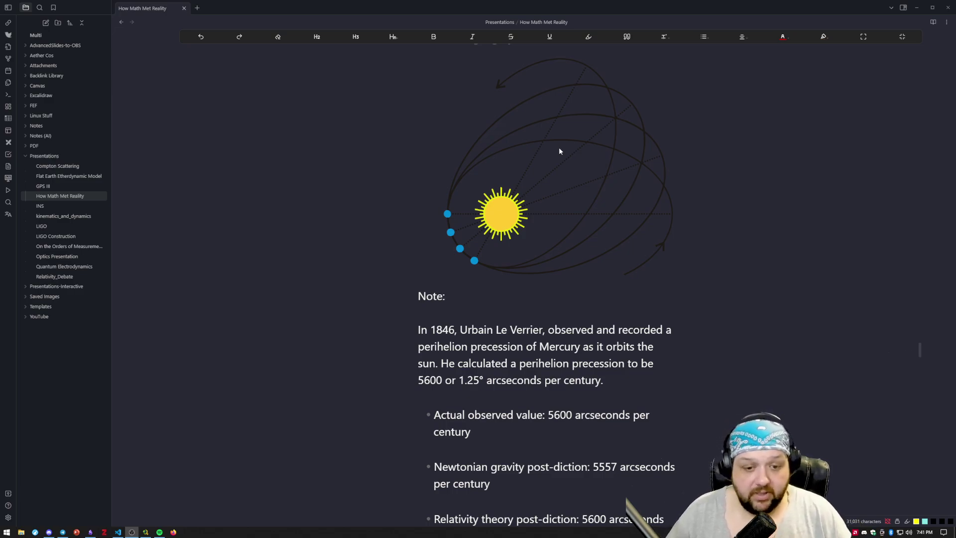
{"action": "scroll", "coordinate": [553, 174], "scroll_direction": "down", "scroll_amount": 1}
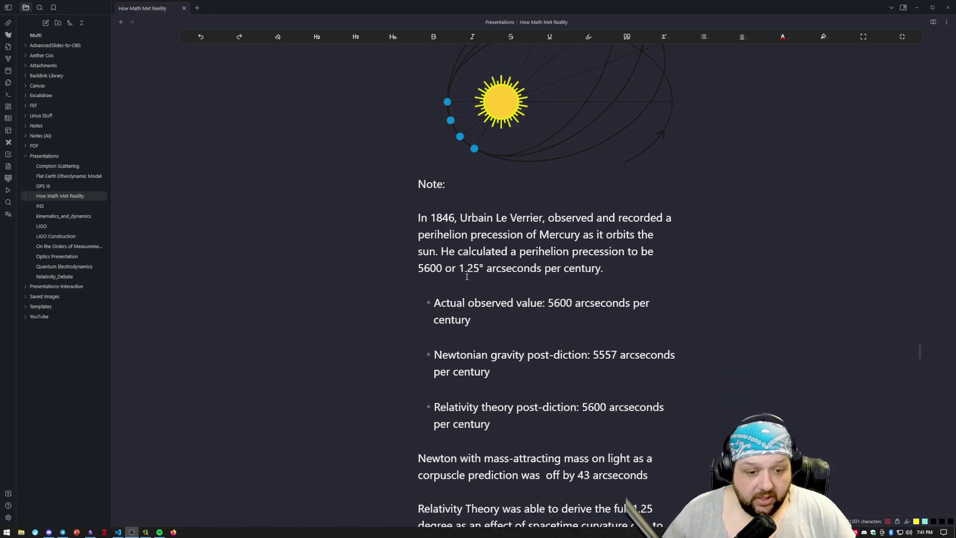
{"action": "scroll", "coordinate": [467, 276], "scroll_direction": "down", "scroll_amount": 1}
{"action": "scroll", "coordinate": [467, 277], "scroll_direction": "down", "scroll_amount": 1}
{"action": "scroll", "coordinate": [467, 277], "scroll_direction": "down", "scroll_amount": 3}
{"action": "scroll", "coordinate": [467, 276], "scroll_direction": "down", "scroll_amount": 3}
{"action": "scroll", "coordinate": [467, 277], "scroll_direction": "down", "scroll_amount": 2}
{"action": "scroll", "coordinate": [467, 278], "scroll_direction": "down", "scroll_amount": 1}
{"action": "scroll", "coordinate": [468, 279], "scroll_direction": "down", "scroll_amount": 1}
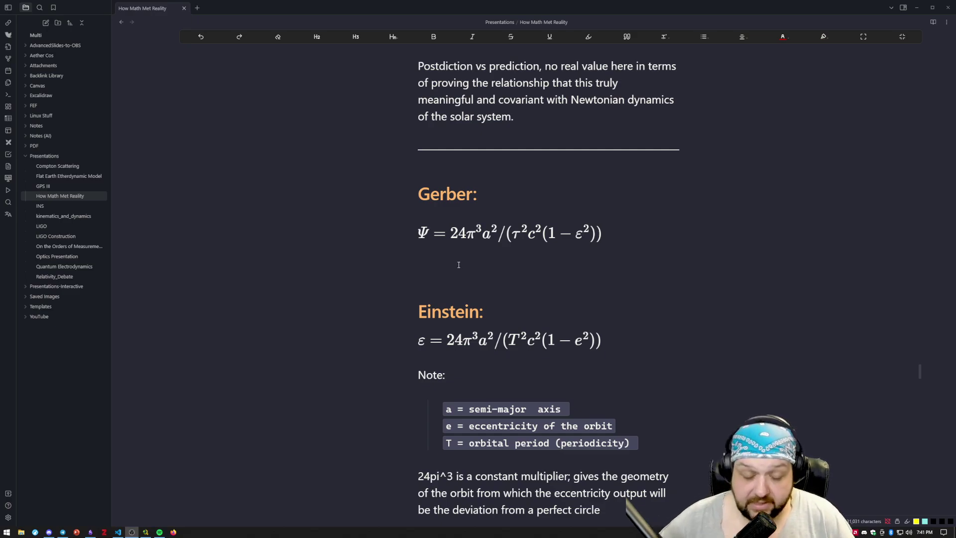
{"action": "scroll", "coordinate": [458, 264], "scroll_direction": "down", "scroll_amount": 1}
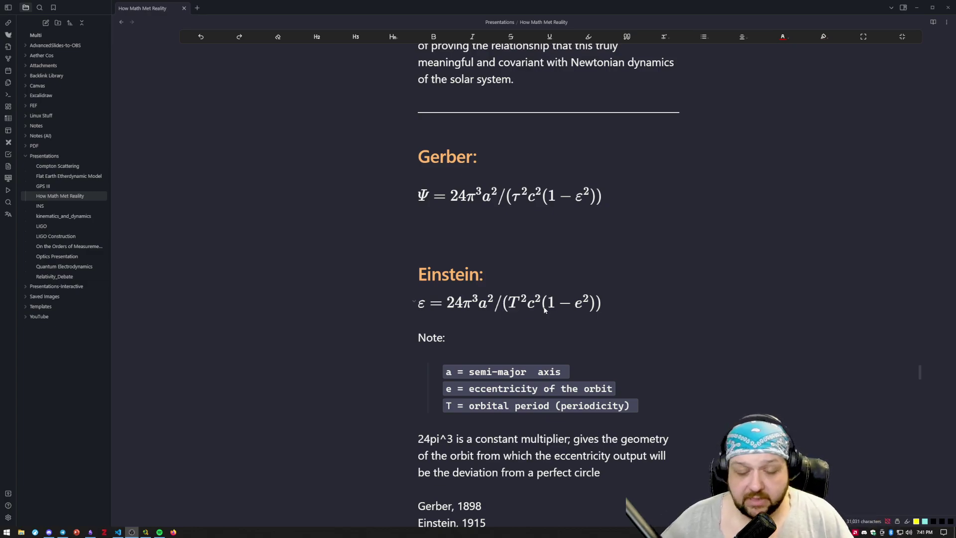
{"action": "scroll", "coordinate": [544, 308], "scroll_direction": "up", "scroll_amount": 2}
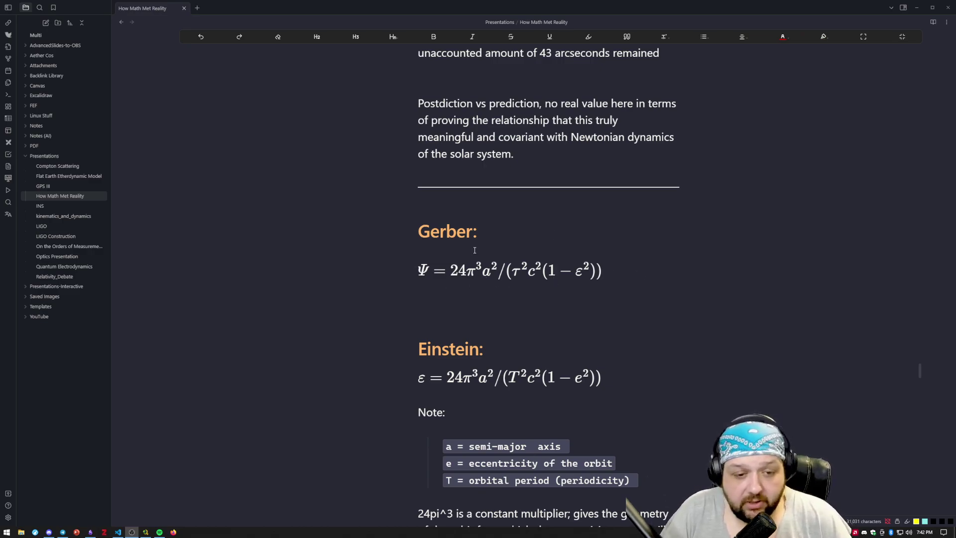
{"action": "scroll", "coordinate": [410, 238], "scroll_direction": "down", "scroll_amount": 1}
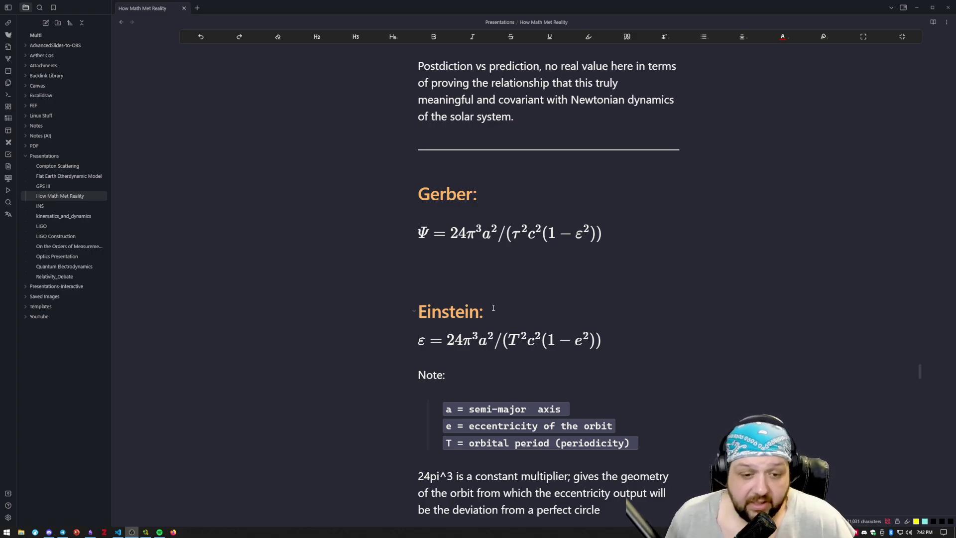
- Reveal the Einstein equation source, re-render it, and place the caret below Gerber's equation
{"action": "key", "text": "alt+Tab"}
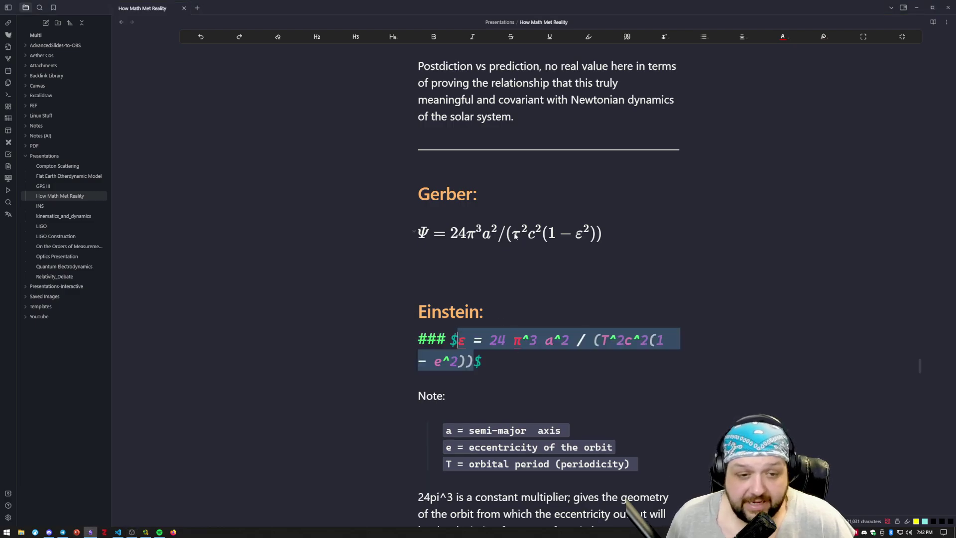
{"action": "left_click", "coordinate": [526, 233]}
{"action": "left_click", "coordinate": [526, 257]}
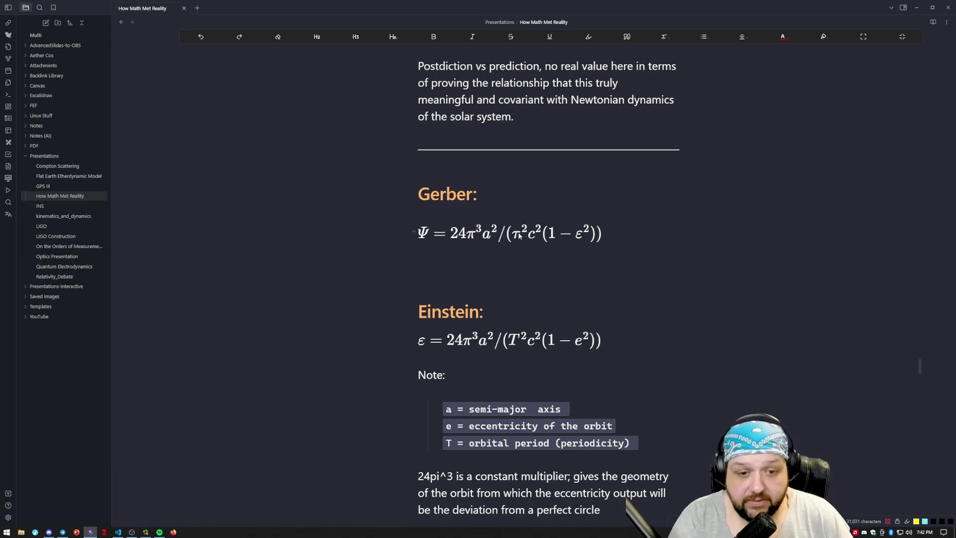
{"action": "left_click_drag", "start_coordinate": [524, 234], "coordinate": [505, 287]}
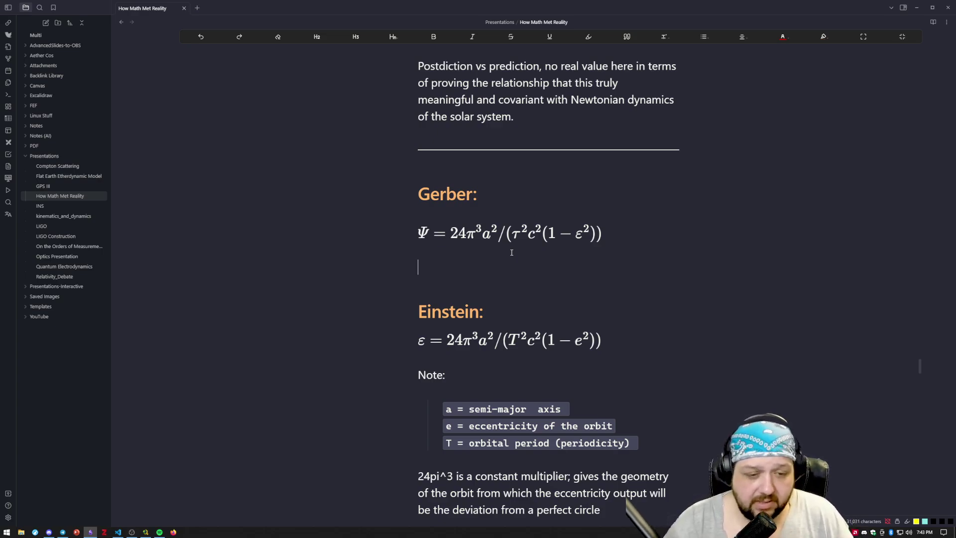
{"action": "scroll", "coordinate": [433, 357], "scroll_direction": "down", "scroll_amount": 1}
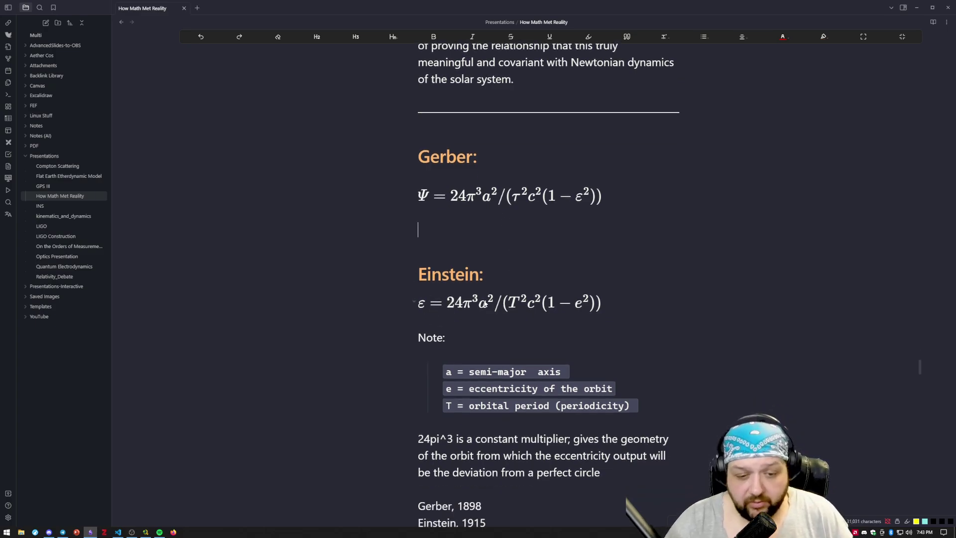
- Reopen the Einstein equation source, then leave it so it renders as typeset math
{"action": "left_click", "coordinate": [484, 302]}
{"action": "left_click", "coordinate": [513, 333]}
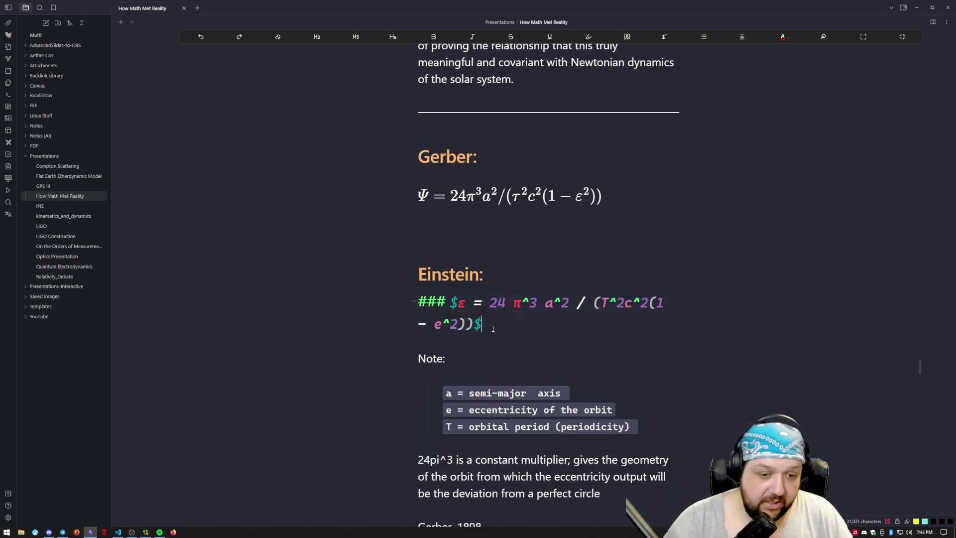
{"action": "left_click", "coordinate": [487, 387]}
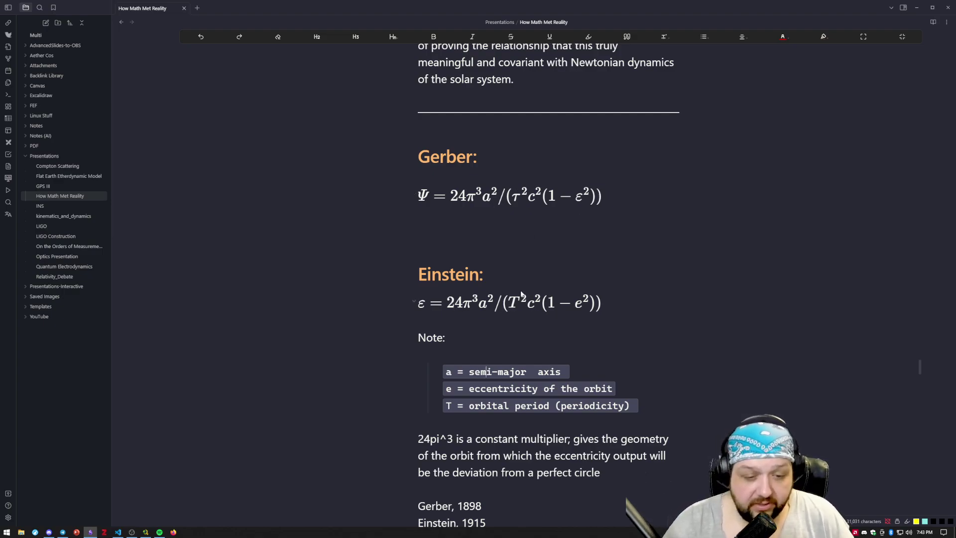
{"action": "scroll", "coordinate": [520, 296], "scroll_direction": "down", "scroll_amount": 1}
{"action": "left_click", "coordinate": [516, 267]}
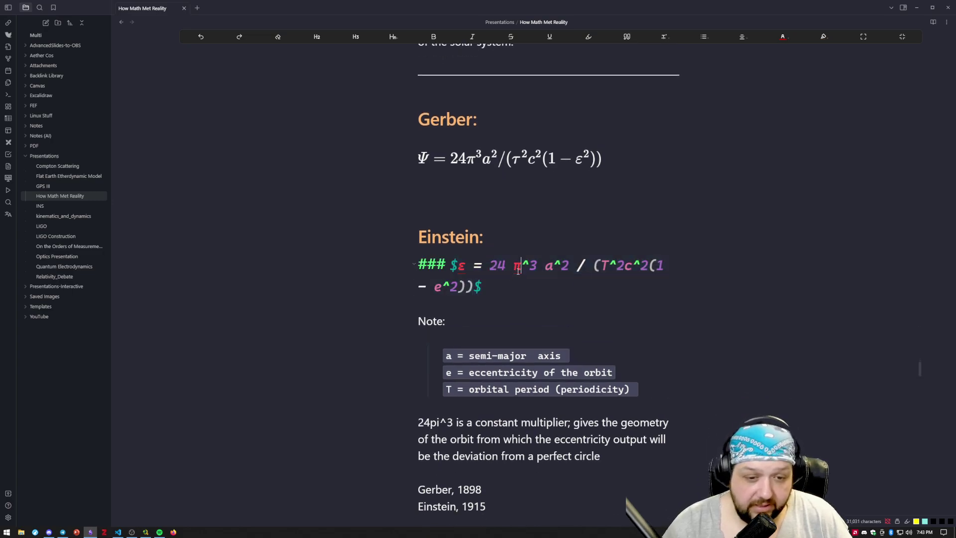
{"action": "key", "text": "Down"}
{"action": "key", "text": "Down"}
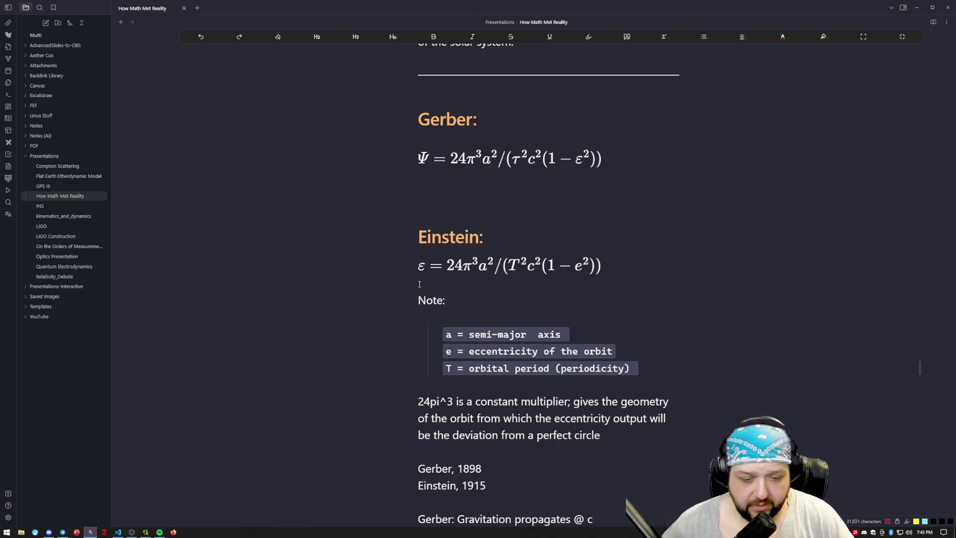
{"action": "scroll", "coordinate": [478, 284], "scroll_direction": "down", "scroll_amount": 2}
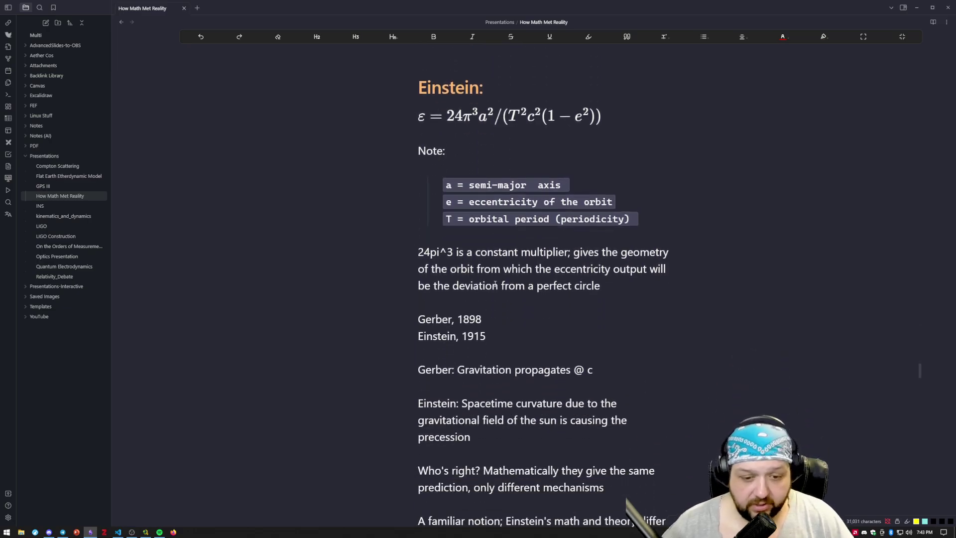
{"action": "scroll", "coordinate": [497, 285], "scroll_direction": "down", "scroll_amount": 2}
{"action": "scroll", "coordinate": [497, 285], "scroll_direction": "down", "scroll_amount": 1}
{"action": "scroll", "coordinate": [497, 285], "scroll_direction": "down", "scroll_amount": 2}
{"action": "scroll", "coordinate": [495, 288], "scroll_direction": "down", "scroll_amount": 1}
{"action": "scroll", "coordinate": [494, 287], "scroll_direction": "down", "scroll_amount": 2}
{"action": "scroll", "coordinate": [494, 287], "scroll_direction": "down", "scroll_amount": 2}
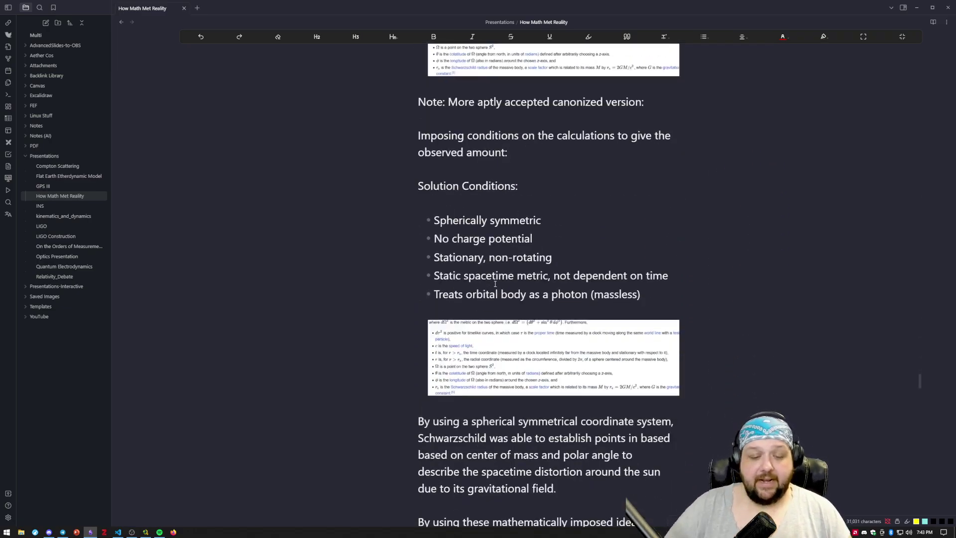
{"action": "scroll", "coordinate": [494, 285], "scroll_direction": "up", "scroll_amount": 4}
{"action": "scroll", "coordinate": [495, 287], "scroll_direction": "up", "scroll_amount": 3}
{"action": "scroll", "coordinate": [494, 287], "scroll_direction": "up", "scroll_amount": 3}
{"action": "scroll", "coordinate": [478, 300], "scroll_direction": "down", "scroll_amount": 1}
{"action": "scroll", "coordinate": [454, 314], "scroll_direction": "down", "scroll_amount": 1}
{"action": "scroll", "coordinate": [454, 314], "scroll_direction": "down", "scroll_amount": 1}
{"action": "scroll", "coordinate": [463, 298], "scroll_direction": "up", "scroll_amount": 2}
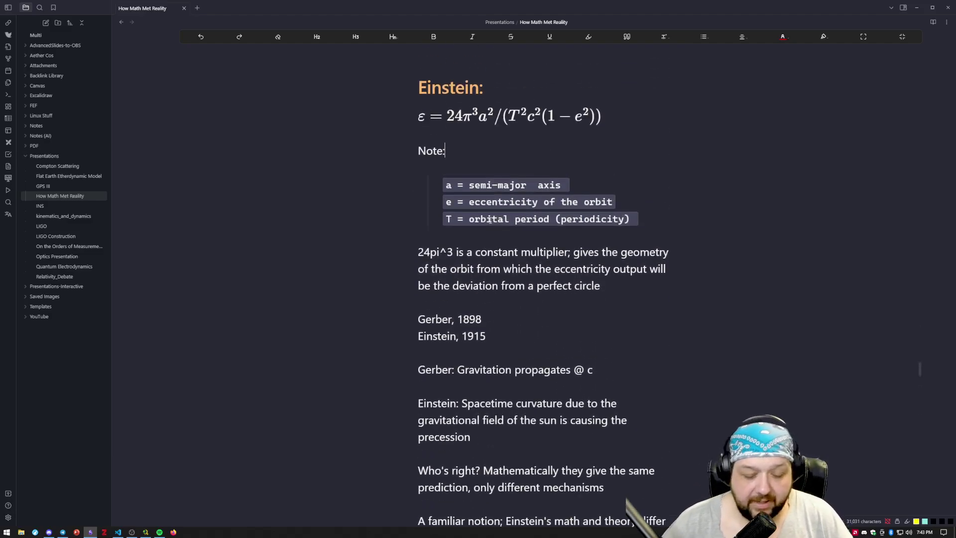
{"action": "scroll", "coordinate": [478, 277], "scroll_direction": "down", "scroll_amount": 2}
{"action": "scroll", "coordinate": [495, 249], "scroll_direction": "down", "scroll_amount": 2}
{"action": "scroll", "coordinate": [494, 248], "scroll_direction": "down", "scroll_amount": 1}
{"action": "scroll", "coordinate": [507, 248], "scroll_direction": "down", "scroll_amount": 1}
{"action": "scroll", "coordinate": [532, 251], "scroll_direction": "down", "scroll_amount": 2}
{"action": "scroll", "coordinate": [533, 255], "scroll_direction": "down", "scroll_amount": 2}
{"action": "scroll", "coordinate": [533, 254], "scroll_direction": "up", "scroll_amount": 2}
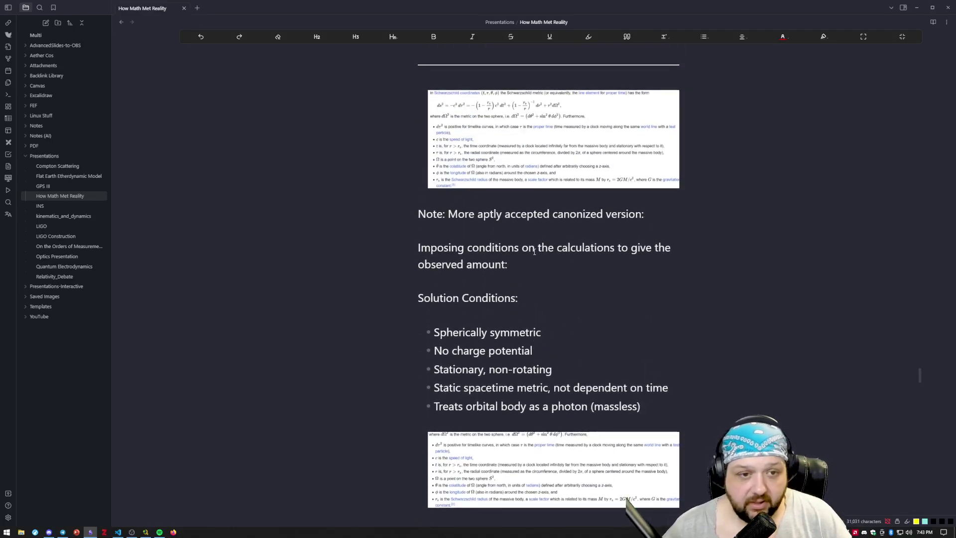
{"action": "scroll", "coordinate": [563, 246], "scroll_direction": "up", "scroll_amount": 1}
{"action": "scroll", "coordinate": [563, 246], "scroll_direction": "up", "scroll_amount": 1}
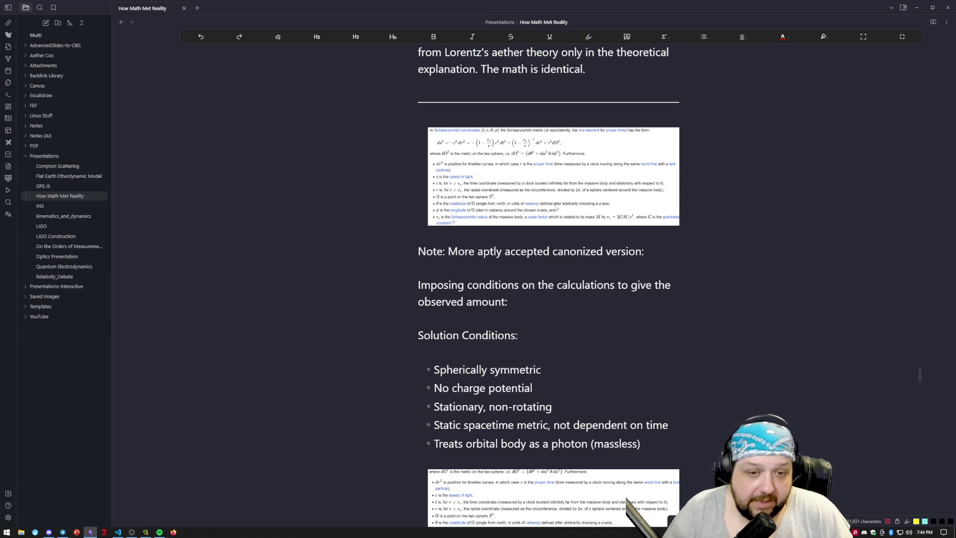
{"action": "scroll", "coordinate": [468, 229], "scroll_direction": "up", "scroll_amount": 1}
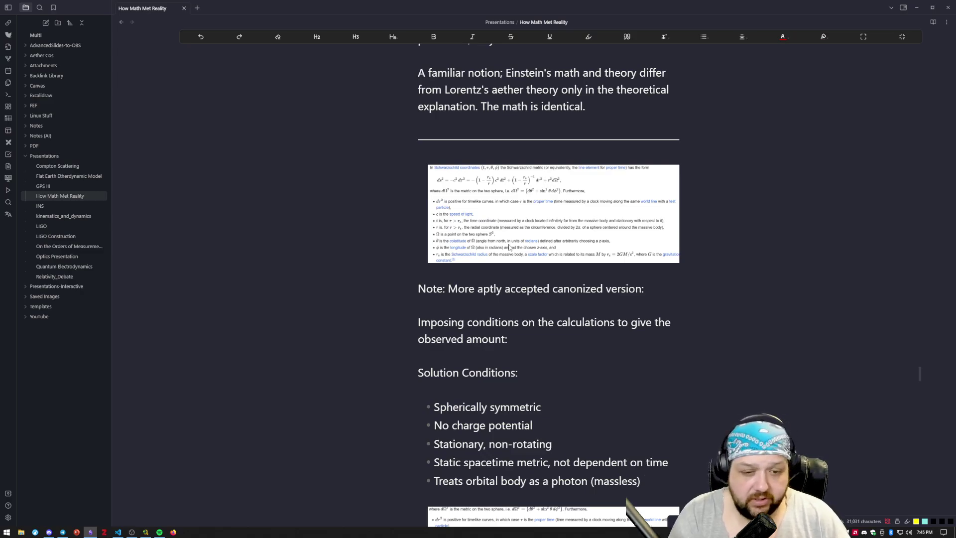
{"action": "scroll", "coordinate": [511, 247], "scroll_direction": "down", "scroll_amount": 4}
{"action": "scroll", "coordinate": [509, 244], "scroll_direction": "up", "scroll_amount": 5}
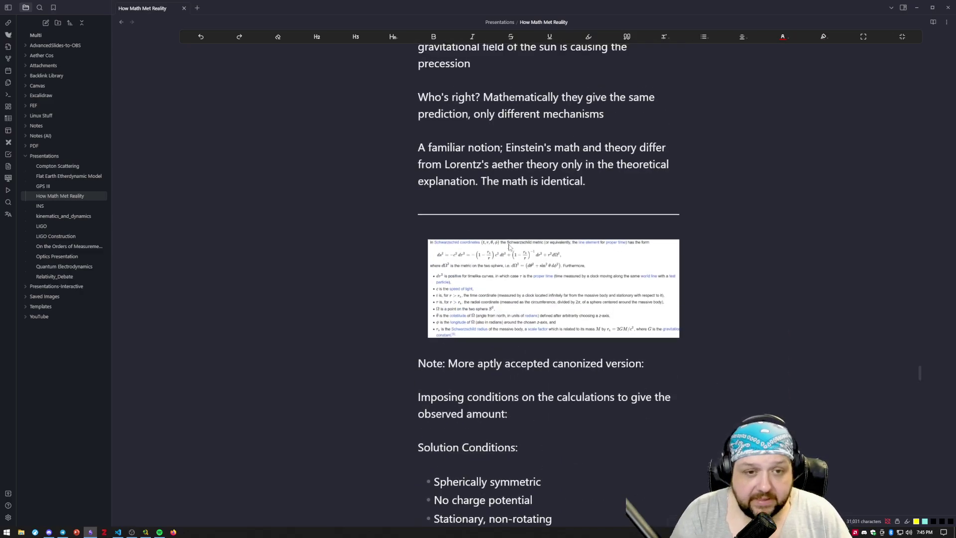
{"action": "scroll", "coordinate": [510, 244], "scroll_direction": "up", "scroll_amount": 5}
{"action": "scroll", "coordinate": [509, 244], "scroll_direction": "up", "scroll_amount": 6}
{"action": "scroll", "coordinate": [509, 244], "scroll_direction": "up", "scroll_amount": 2}
{"action": "scroll", "coordinate": [510, 245], "scroll_direction": "down", "scroll_amount": 9}
{"action": "scroll", "coordinate": [509, 244], "scroll_direction": "down", "scroll_amount": 9}
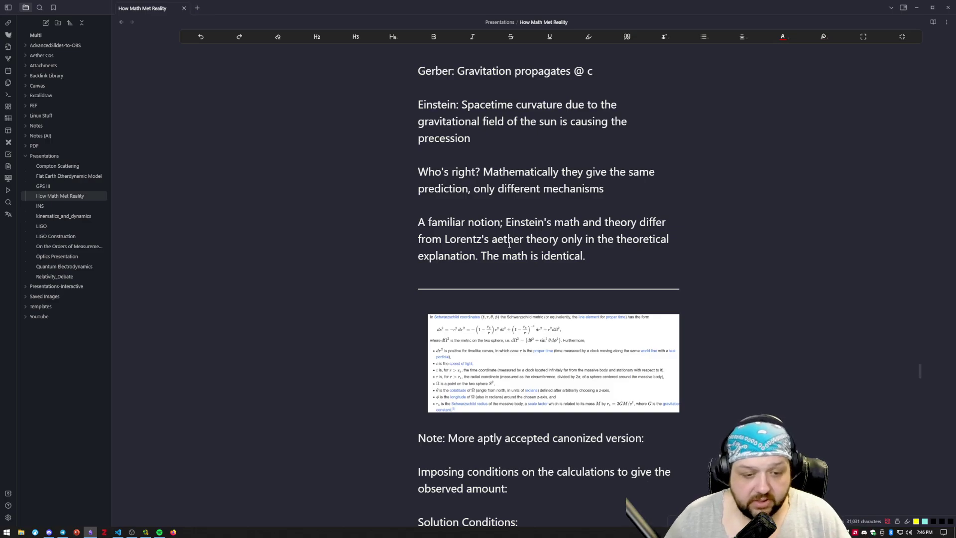
{"action": "scroll", "coordinate": [510, 245], "scroll_direction": "down", "scroll_amount": 1}
{"action": "scroll", "coordinate": [508, 254], "scroll_direction": "down", "scroll_amount": 4}
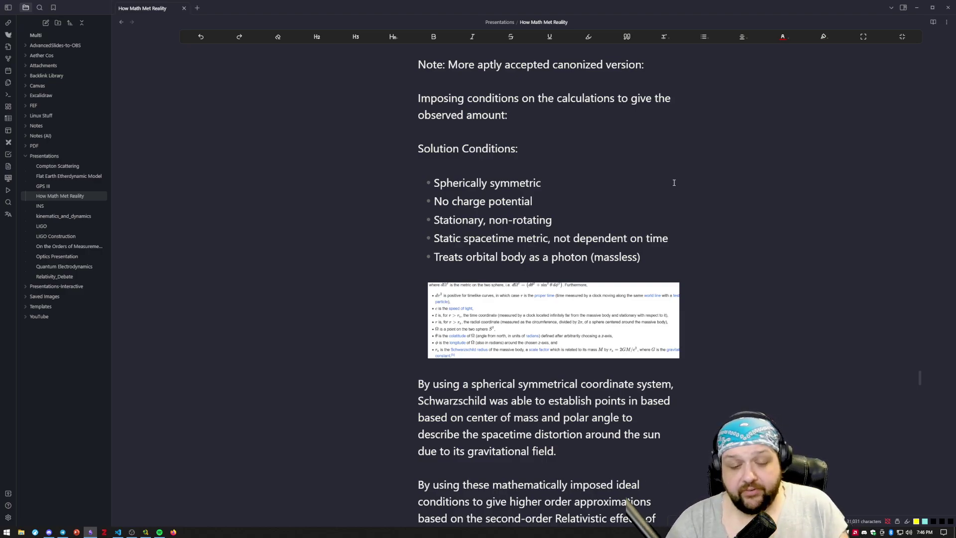
{"action": "scroll", "coordinate": [673, 183], "scroll_direction": "up", "scroll_amount": 5}
{"action": "scroll", "coordinate": [665, 185], "scroll_direction": "up", "scroll_amount": 6}
{"action": "scroll", "coordinate": [649, 190], "scroll_direction": "up", "scroll_amount": 5}
{"action": "scroll", "coordinate": [628, 196], "scroll_direction": "down", "scroll_amount": 5}
{"action": "scroll", "coordinate": [568, 239], "scroll_direction": "down", "scroll_amount": 3}
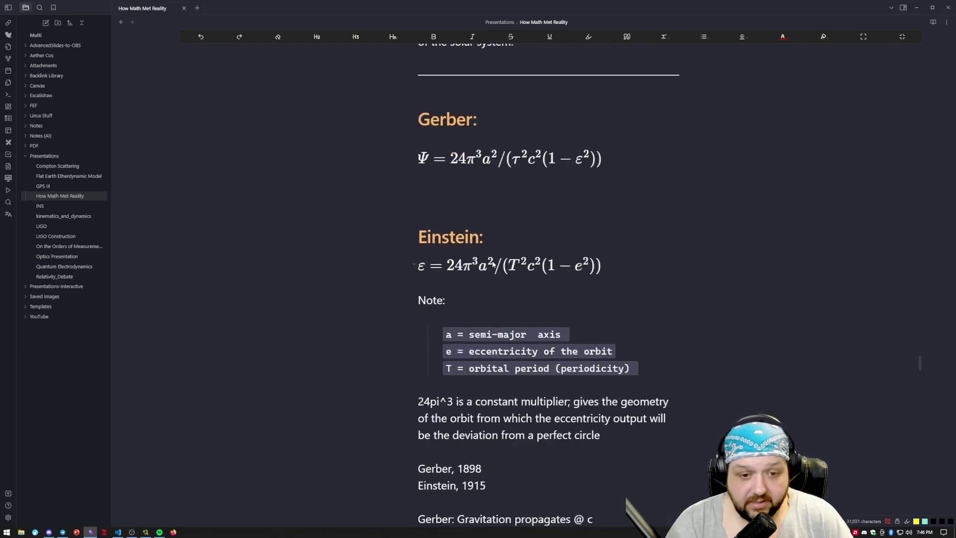
{"action": "scroll", "coordinate": [493, 265], "scroll_direction": "down", "scroll_amount": 2}
{"action": "scroll", "coordinate": [500, 180], "scroll_direction": "down", "scroll_amount": 4}
{"action": "scroll", "coordinate": [515, 194], "scroll_direction": "down", "scroll_amount": 4}
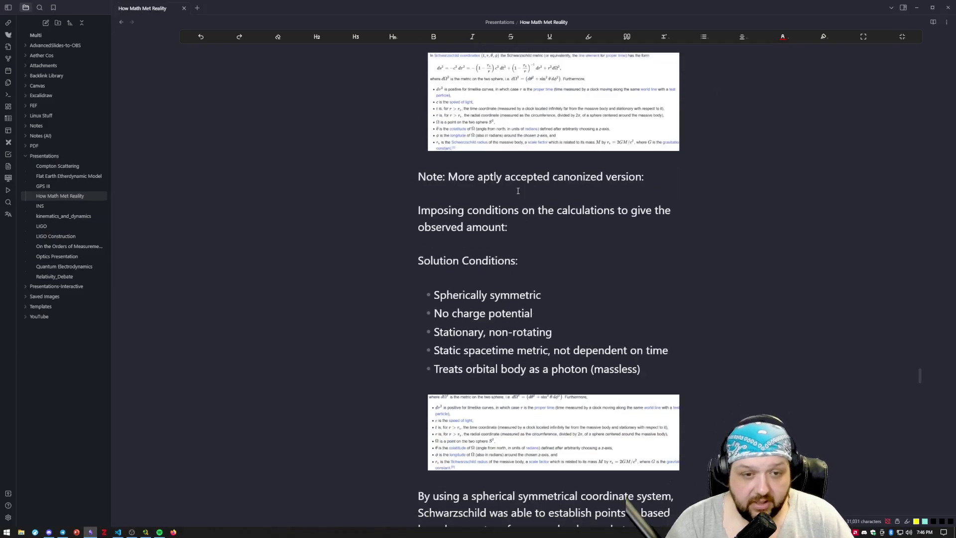
{"action": "scroll", "coordinate": [534, 210], "scroll_direction": "up", "scroll_amount": 1}
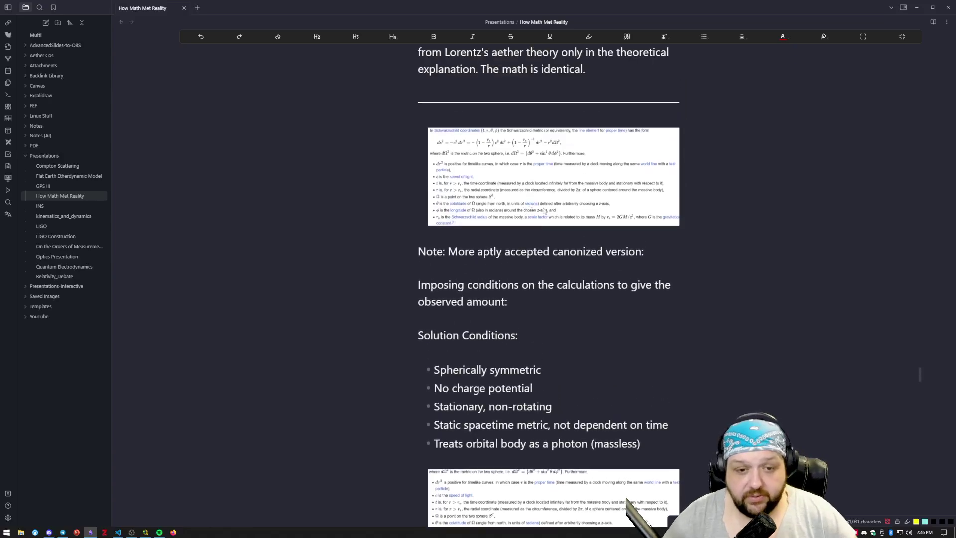
{"action": "scroll", "coordinate": [568, 179], "scroll_direction": "down", "scroll_amount": 2}
{"action": "scroll", "coordinate": [538, 195], "scroll_direction": "down", "scroll_amount": 2}
{"action": "scroll", "coordinate": [498, 204], "scroll_direction": "up", "scroll_amount": 2}
{"action": "scroll", "coordinate": [494, 205], "scroll_direction": "down", "scroll_amount": 5}
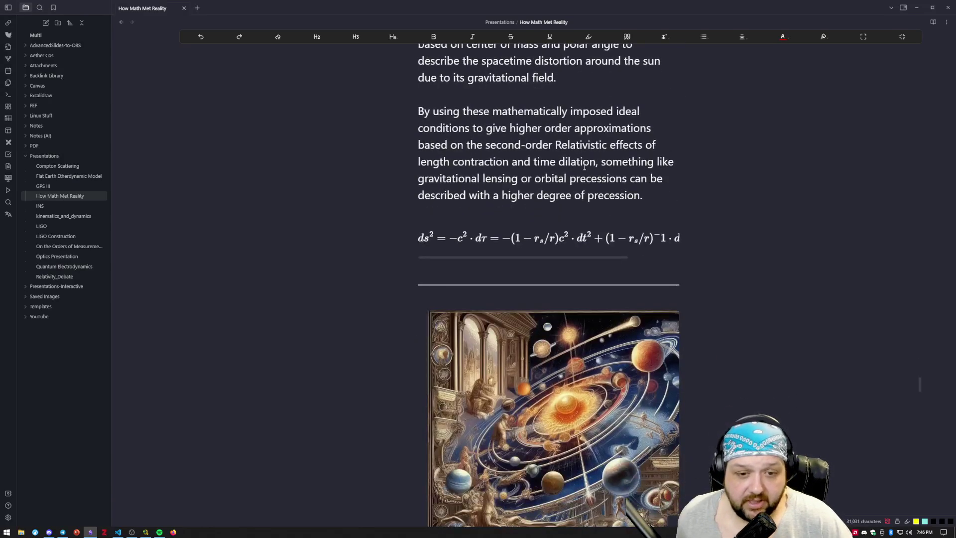
{"action": "scroll", "coordinate": [482, 208], "scroll_direction": "down", "scroll_amount": 1}
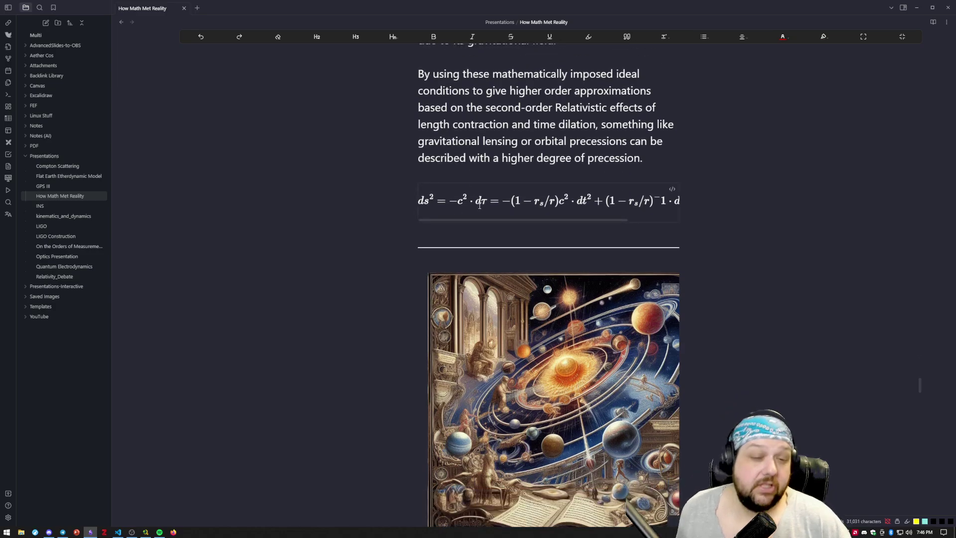
{"action": "scroll", "coordinate": [464, 218], "scroll_direction": "down", "scroll_amount": 1}
{"action": "scroll", "coordinate": [464, 219], "scroll_direction": "down", "scroll_amount": 1}
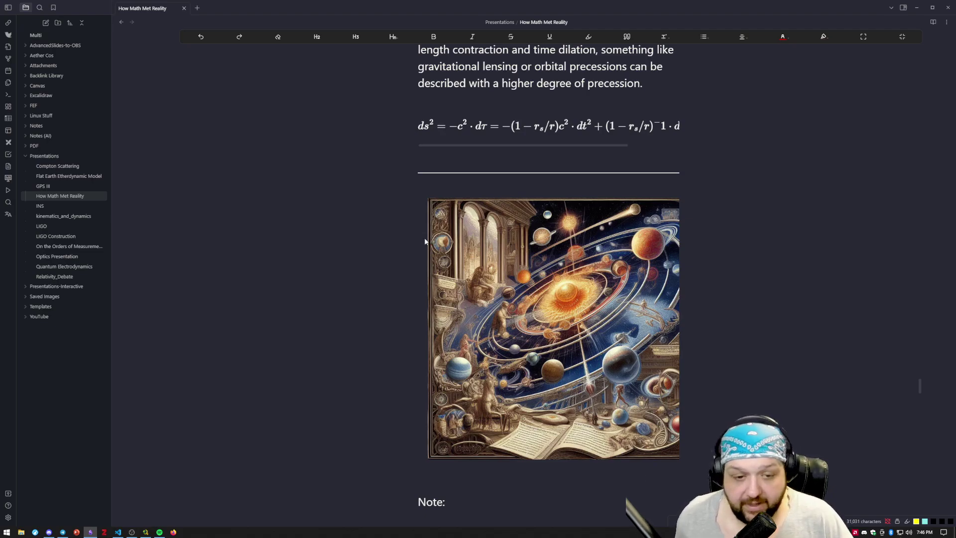
{"action": "scroll", "coordinate": [423, 236], "scroll_direction": "down", "scroll_amount": 2}
{"action": "scroll", "coordinate": [419, 231], "scroll_direction": "down", "scroll_amount": 2}
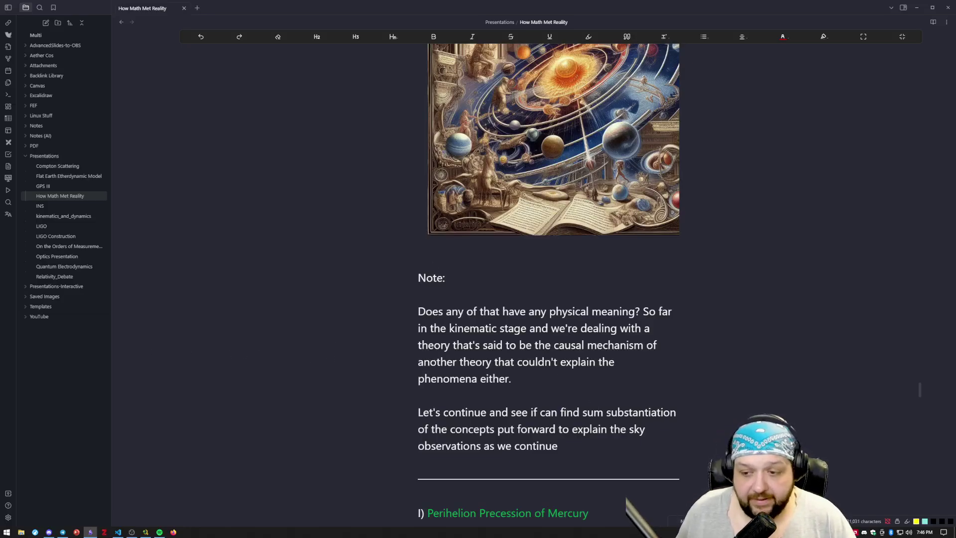
{"action": "scroll", "coordinate": [739, 259], "scroll_direction": "down", "scroll_amount": 2}
{"action": "scroll", "coordinate": [739, 260], "scroll_direction": "down", "scroll_amount": 3}
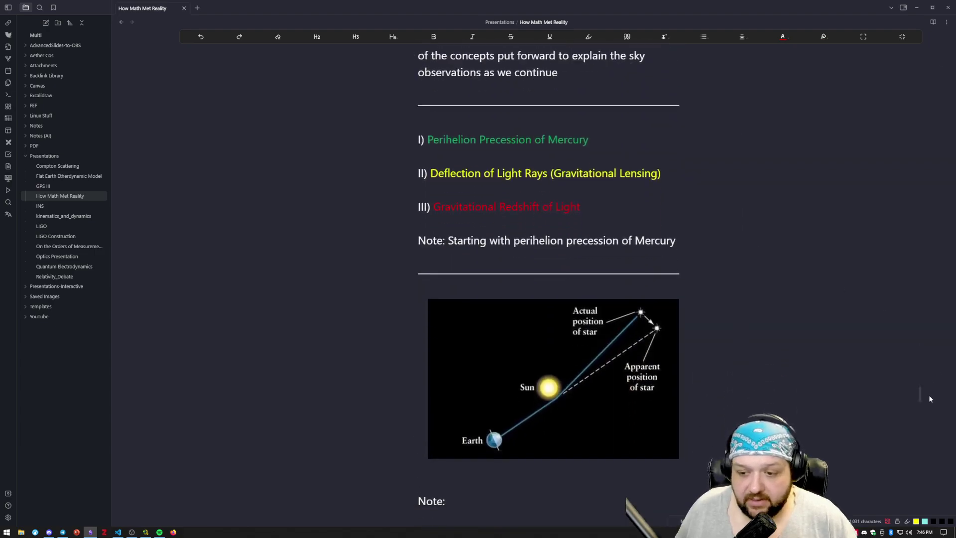
{"action": "left_click_drag", "start_coordinate": [920, 401], "coordinate": [899, 330]}
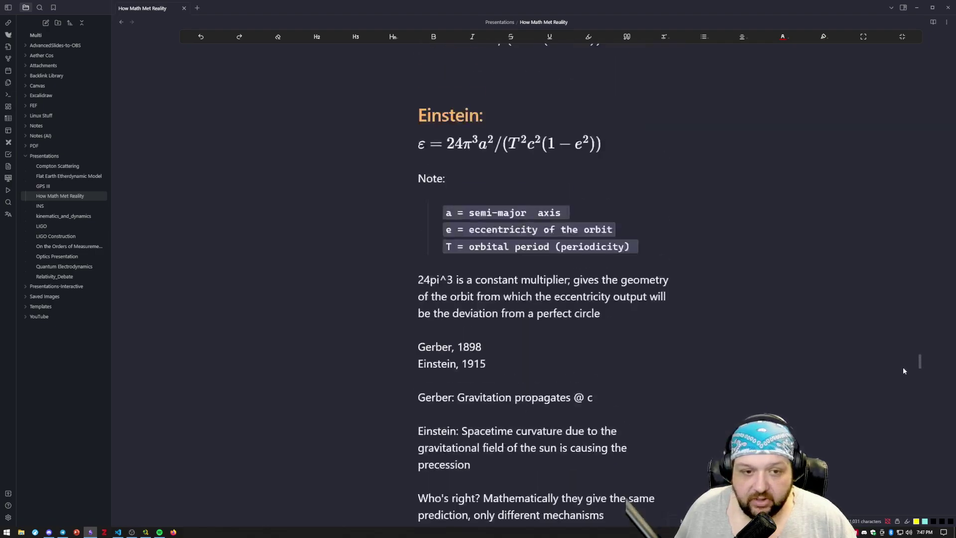
{"action": "scroll", "coordinate": [549, 284], "scroll_direction": "down", "scroll_amount": 1}
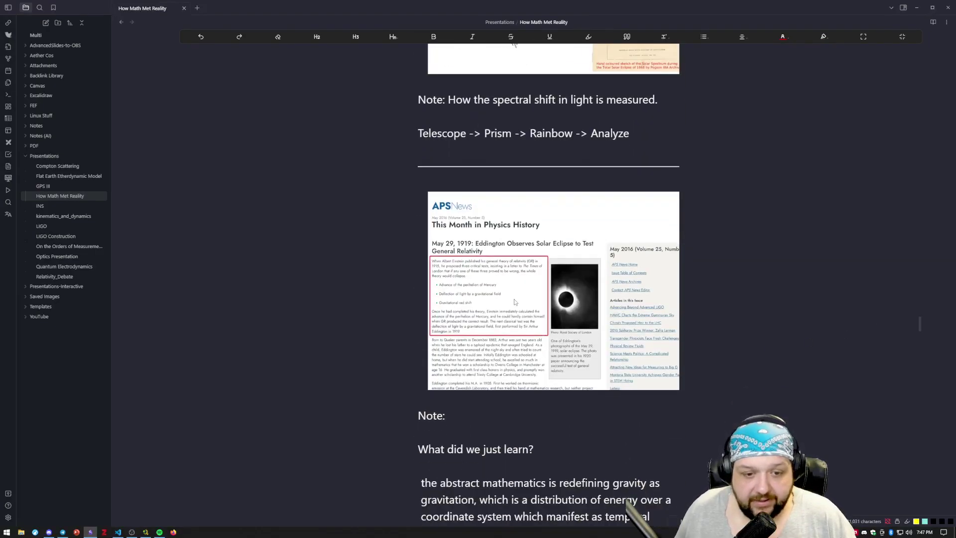
{"action": "left_click", "coordinate": [390, 335]}
{"action": "scroll", "coordinate": [438, 334], "scroll_direction": "down", "scroll_amount": 1}
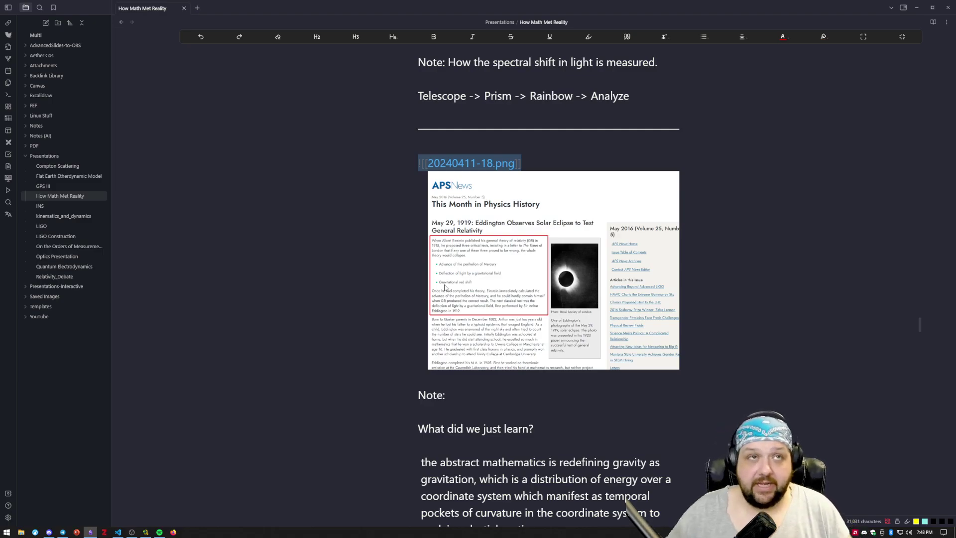
{"action": "scroll", "coordinate": [401, 296], "scroll_direction": "up", "scroll_amount": 3}
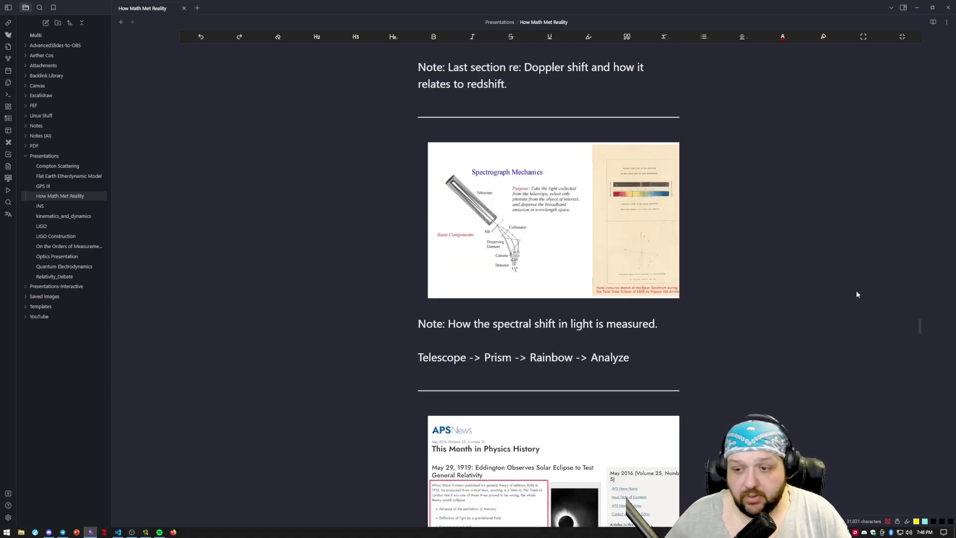
{"action": "left_click_drag", "start_coordinate": [918, 328], "coordinate": [920, 291]}
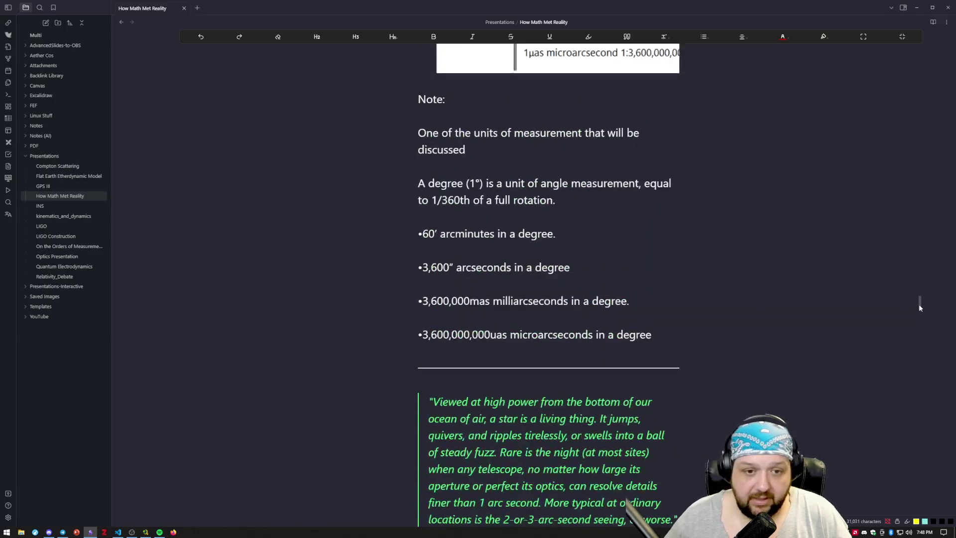
{"action": "scroll", "coordinate": [821, 254], "scroll_direction": "up", "scroll_amount": 5}
{"action": "scroll", "coordinate": [761, 251], "scroll_direction": "up", "scroll_amount": 10}
{"action": "scroll", "coordinate": [737, 255], "scroll_direction": "up", "scroll_amount": 10}
{"action": "scroll", "coordinate": [737, 255], "scroll_direction": "up", "scroll_amount": 5}
{"action": "scroll", "coordinate": [737, 254], "scroll_direction": "up", "scroll_amount": 5}
{"action": "scroll", "coordinate": [736, 254], "scroll_direction": "up", "scroll_amount": 5}
{"action": "scroll", "coordinate": [737, 255], "scroll_direction": "up", "scroll_amount": 2}
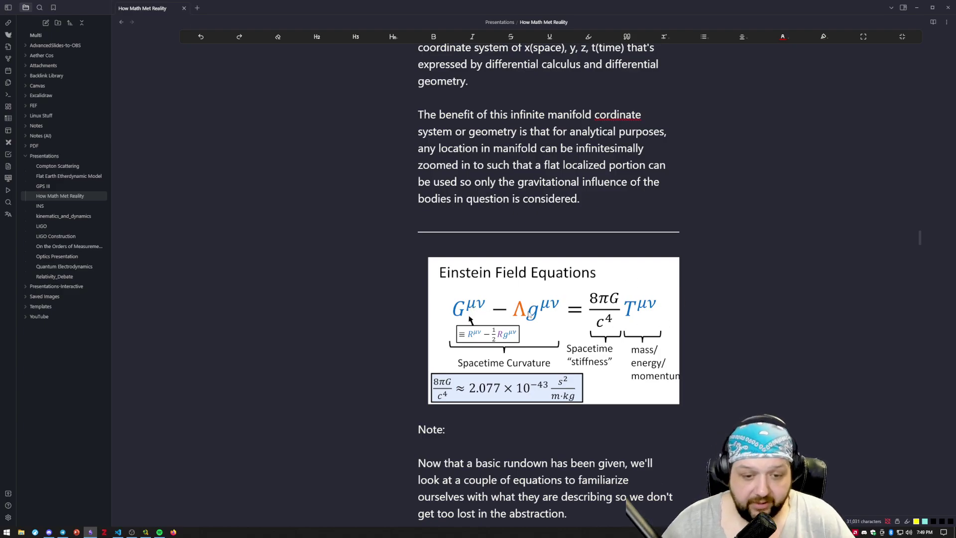
{"action": "scroll", "coordinate": [469, 320], "scroll_direction": "down", "scroll_amount": 1}
{"action": "scroll", "coordinate": [485, 332], "scroll_direction": "down", "scroll_amount": 2}
{"action": "scroll", "coordinate": [509, 350], "scroll_direction": "down", "scroll_amount": 2}
{"action": "scroll", "coordinate": [511, 351], "scroll_direction": "down", "scroll_amount": 5}
{"action": "scroll", "coordinate": [510, 351], "scroll_direction": "down", "scroll_amount": 2}
{"action": "scroll", "coordinate": [510, 351], "scroll_direction": "down", "scroll_amount": 5}
{"action": "scroll", "coordinate": [508, 351], "scroll_direction": "down", "scroll_amount": 3}
{"action": "scroll", "coordinate": [508, 351], "scroll_direction": "down", "scroll_amount": 2}
{"action": "scroll", "coordinate": [508, 351], "scroll_direction": "down", "scroll_amount": 5}
{"action": "scroll", "coordinate": [509, 351], "scroll_direction": "down", "scroll_amount": 1}
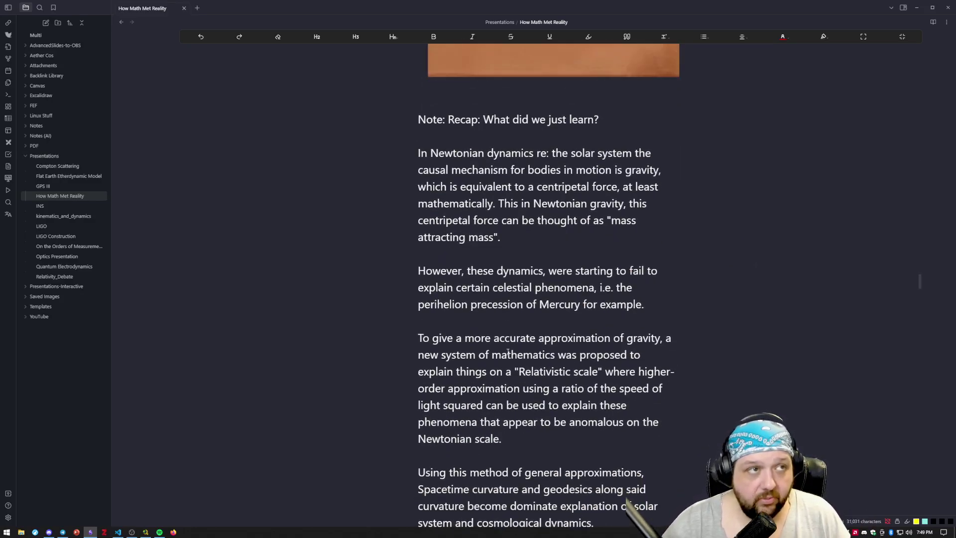
{"action": "scroll", "coordinate": [509, 351], "scroll_direction": "down", "scroll_amount": 2}
{"action": "scroll", "coordinate": [509, 352], "scroll_direction": "down", "scroll_amount": 5}
{"action": "scroll", "coordinate": [628, 348], "scroll_direction": "down", "scroll_amount": 4}
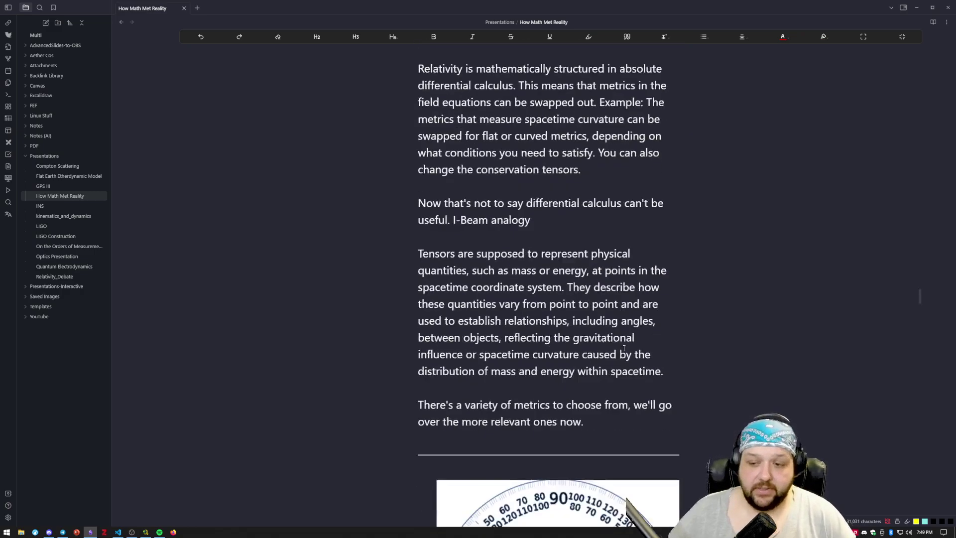
{"action": "scroll", "coordinate": [629, 349], "scroll_direction": "down", "scroll_amount": 4}
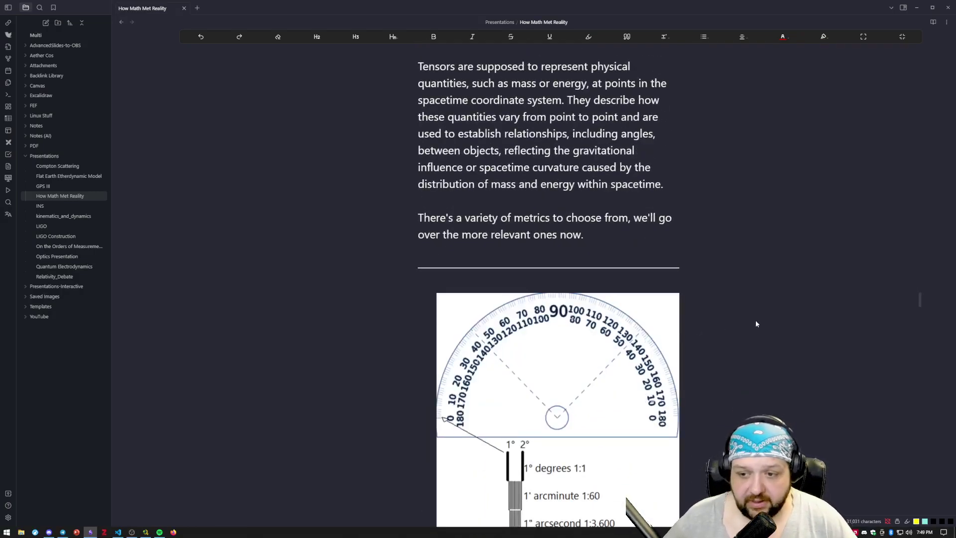
{"action": "scroll", "coordinate": [903, 324], "scroll_direction": "down", "scroll_amount": 4}
{"action": "left_click_drag", "start_coordinate": [919, 305], "coordinate": [926, 335]}
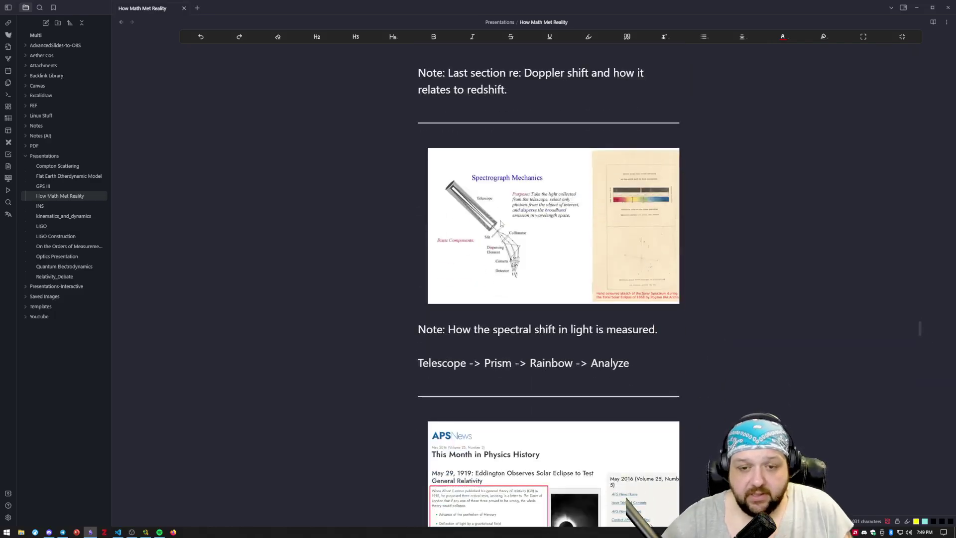
{"action": "scroll", "coordinate": [467, 318], "scroll_direction": "down", "scroll_amount": 3}
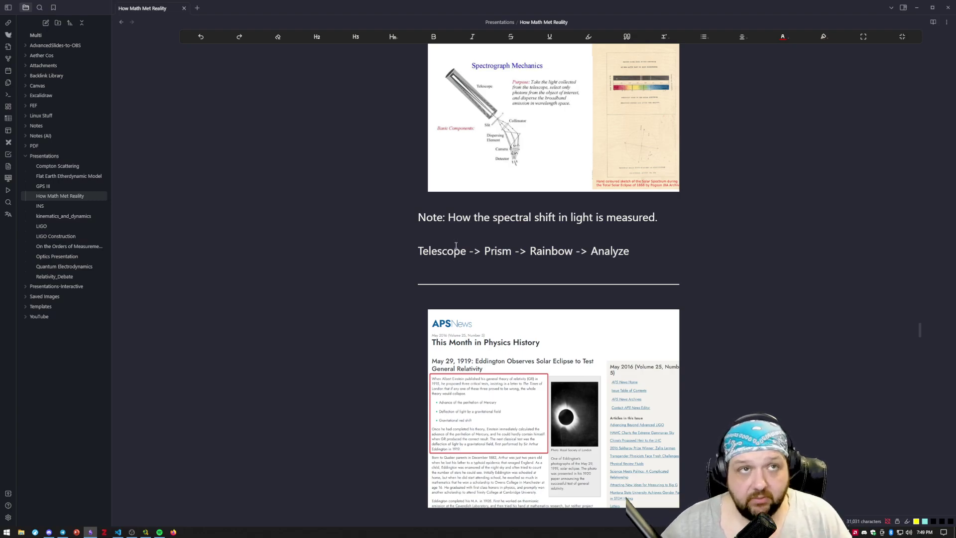
{"action": "scroll", "coordinate": [569, 331], "scroll_direction": "down", "scroll_amount": 2}
{"action": "scroll", "coordinate": [548, 298], "scroll_direction": "down", "scroll_amount": 2}
{"action": "scroll", "coordinate": [548, 299], "scroll_direction": "down", "scroll_amount": 6}
{"action": "left_click_drag", "start_coordinate": [920, 339], "coordinate": [931, 363]}
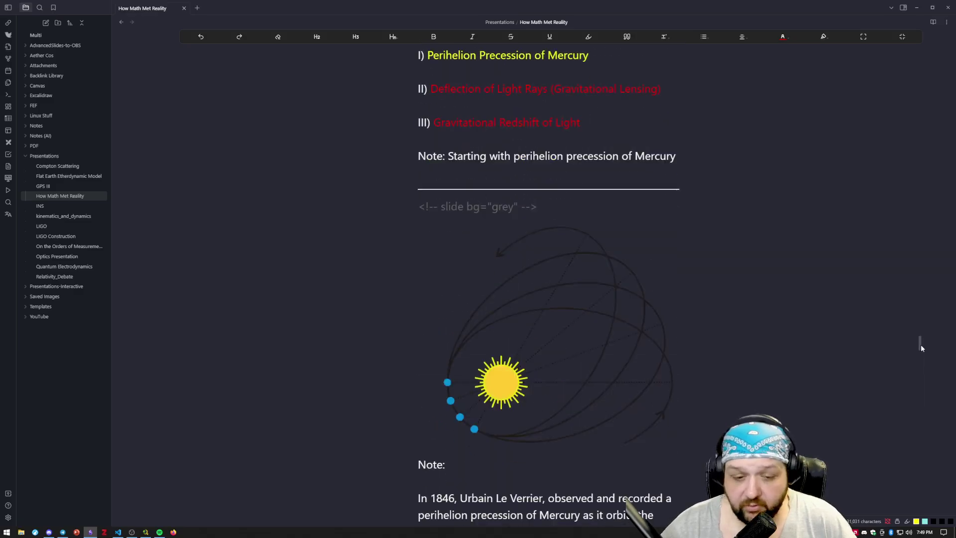
{"action": "scroll", "coordinate": [821, 364], "scroll_direction": "down", "scroll_amount": 5}
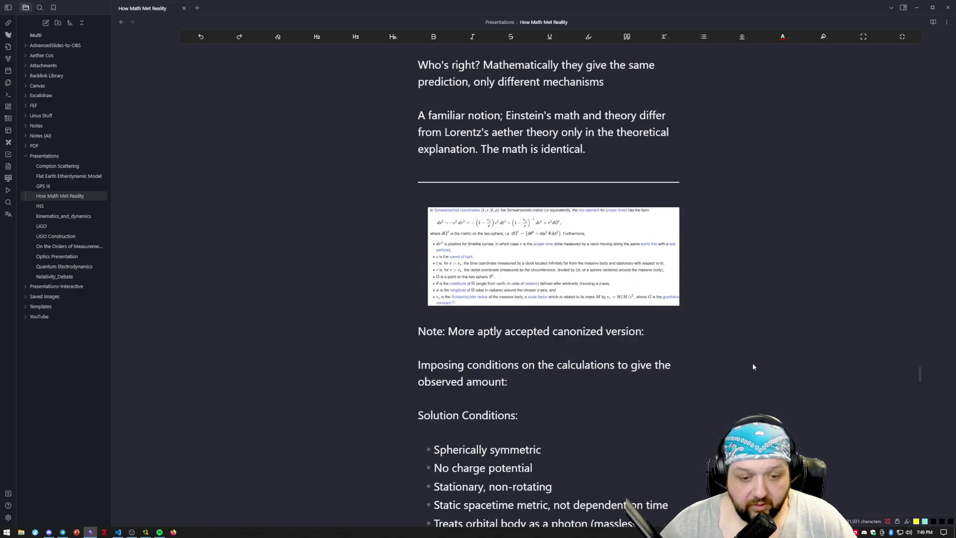
{"action": "scroll", "coordinate": [753, 364], "scroll_direction": "down", "scroll_amount": 4}
{"action": "scroll", "coordinate": [757, 357], "scroll_direction": "down", "scroll_amount": 4}
{"action": "scroll", "coordinate": [776, 341], "scroll_direction": "down", "scroll_amount": 4}
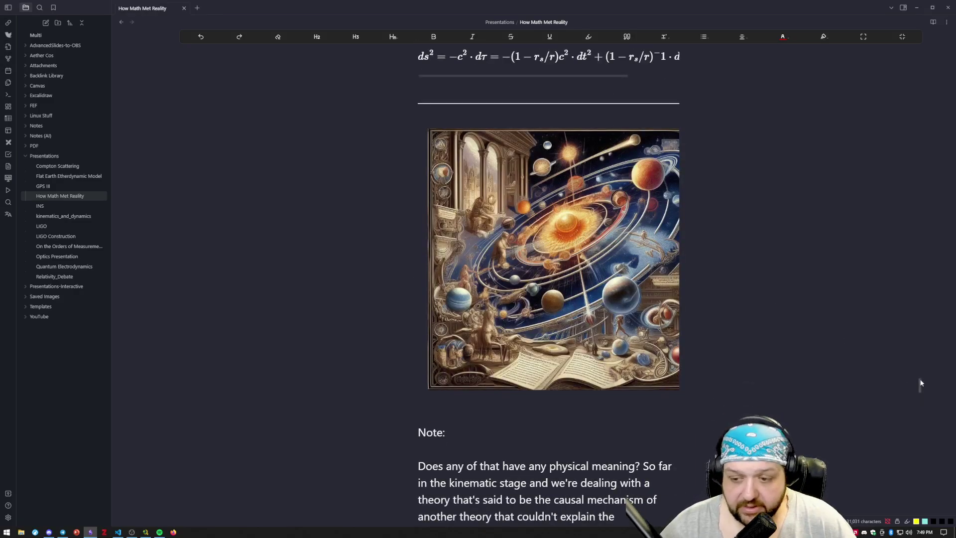
{"action": "left_click_drag", "start_coordinate": [920, 383], "coordinate": [929, 431]}
{"action": "scroll", "coordinate": [929, 431], "scroll_direction": "up", "scroll_amount": 2}
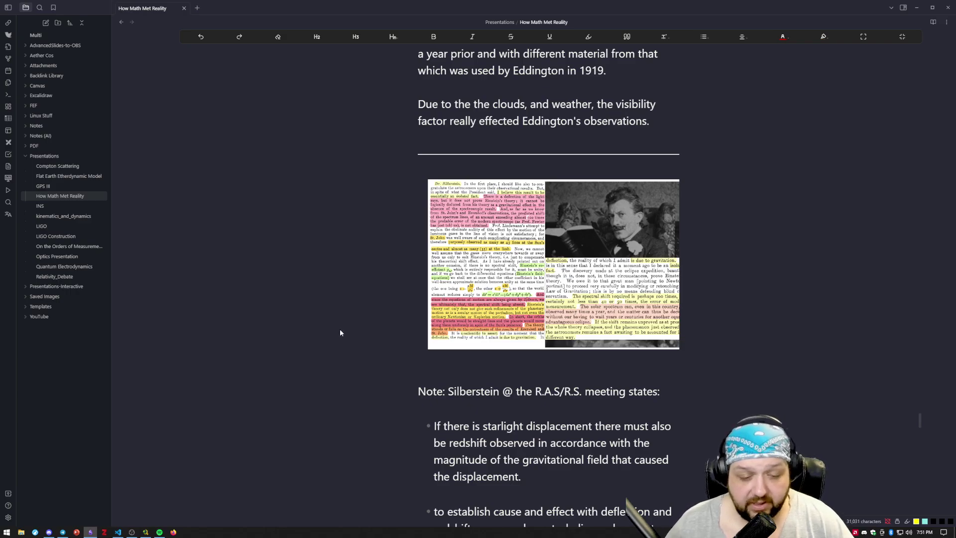
{"action": "scroll", "coordinate": [449, 388], "scroll_direction": "down", "scroll_amount": 3}
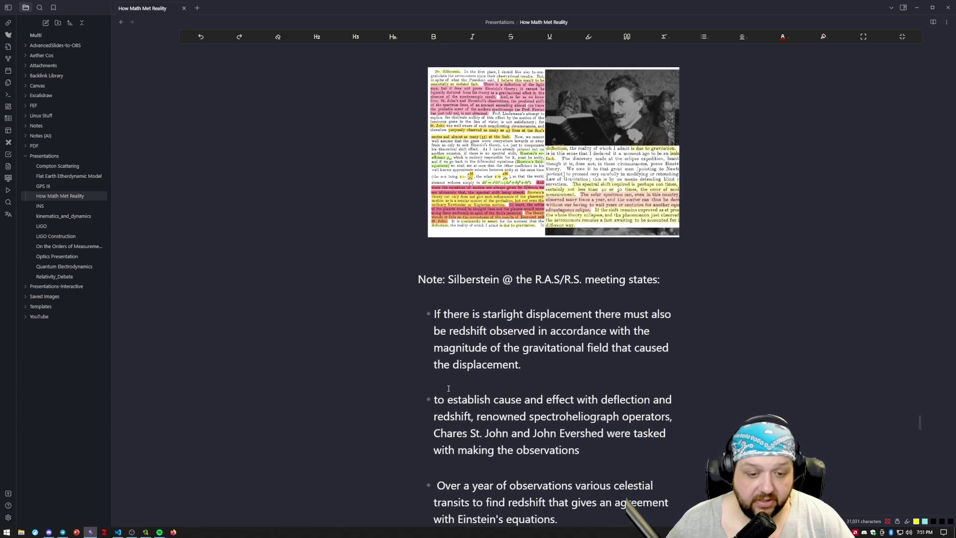
{"action": "scroll", "coordinate": [448, 387], "scroll_direction": "down", "scroll_amount": 4}
{"action": "scroll", "coordinate": [452, 396], "scroll_direction": "down", "scroll_amount": 5}
{"action": "scroll", "coordinate": [458, 403], "scroll_direction": "down", "scroll_amount": 8}
{"action": "scroll", "coordinate": [465, 416], "scroll_direction": "down", "scroll_amount": 8}
{"action": "scroll", "coordinate": [464, 410], "scroll_direction": "down", "scroll_amount": 10}
{"action": "scroll", "coordinate": [440, 403], "scroll_direction": "down", "scroll_amount": 10}
{"action": "scroll", "coordinate": [410, 396], "scroll_direction": "down", "scroll_amount": 10}
{"action": "scroll", "coordinate": [375, 389], "scroll_direction": "down", "scroll_amount": 3}
{"action": "scroll", "coordinate": [401, 365], "scroll_direction": "down", "scroll_amount": 8}
{"action": "scroll", "coordinate": [401, 365], "scroll_direction": "down", "scroll_amount": 7}
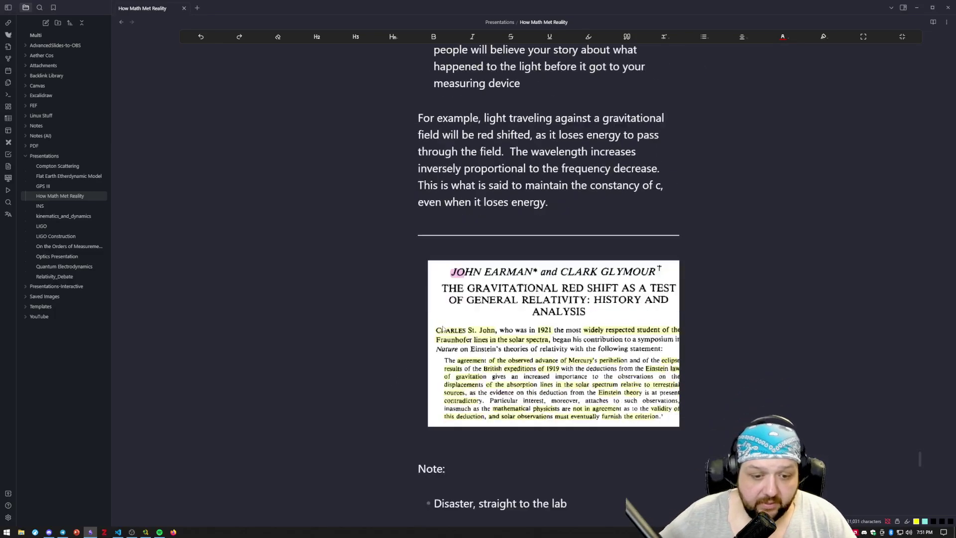
{"action": "scroll", "coordinate": [443, 329], "scroll_direction": "down", "scroll_amount": 10}
{"action": "scroll", "coordinate": [442, 329], "scroll_direction": "down", "scroll_amount": 3}
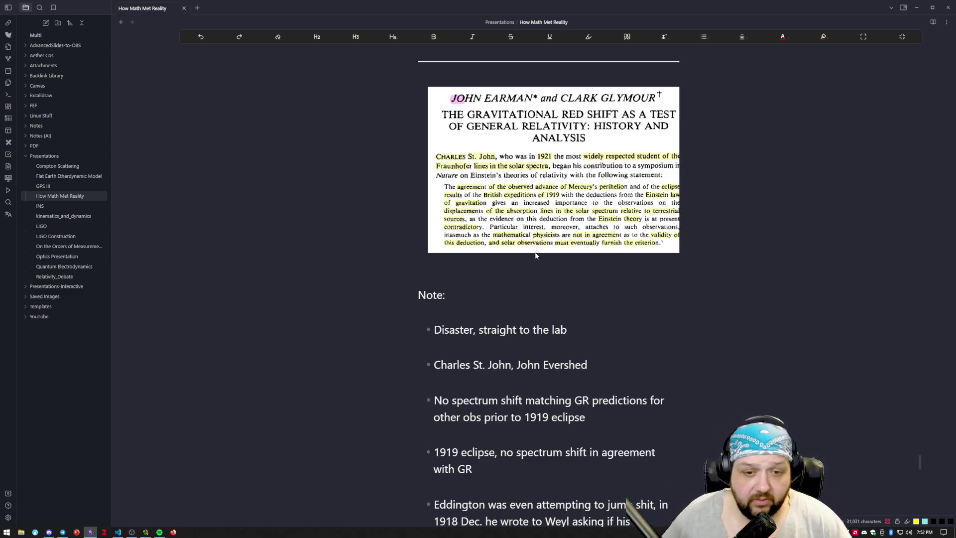
{"action": "scroll", "coordinate": [546, 277], "scroll_direction": "down", "scroll_amount": 1}
{"action": "scroll", "coordinate": [545, 276], "scroll_direction": "down", "scroll_amount": 4}
{"action": "scroll", "coordinate": [546, 279], "scroll_direction": "down", "scroll_amount": 5}
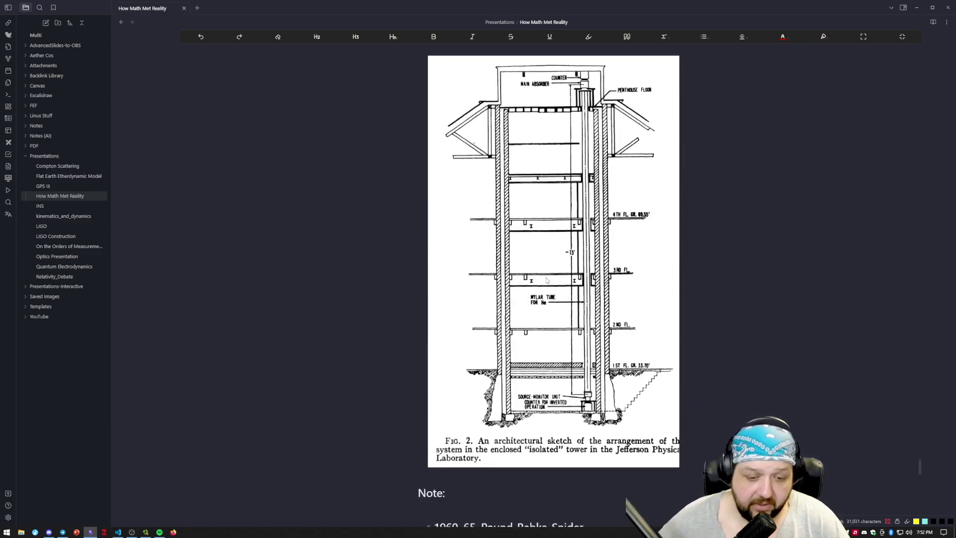
{"action": "scroll", "coordinate": [545, 280], "scroll_direction": "up", "scroll_amount": 2}
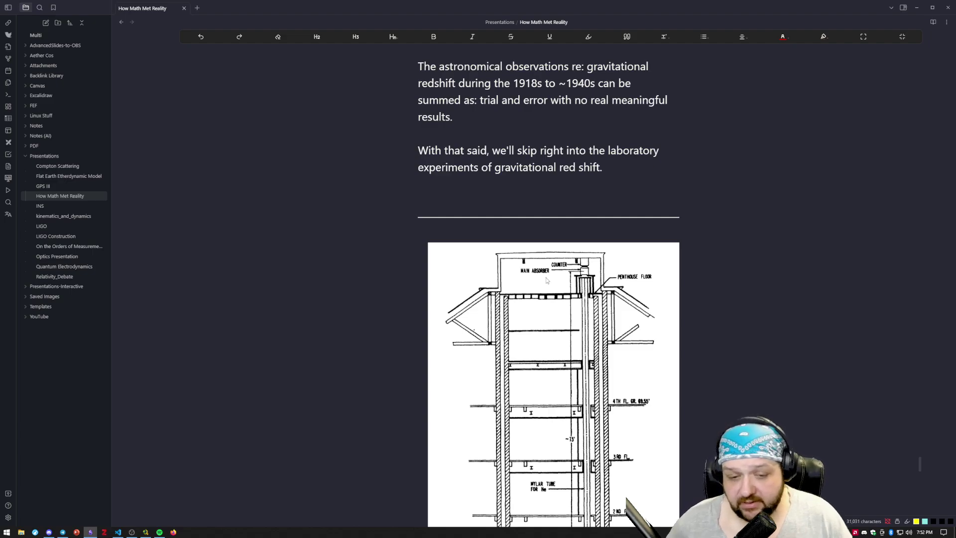
{"action": "scroll", "coordinate": [448, 287], "scroll_direction": "down", "scroll_amount": 1}
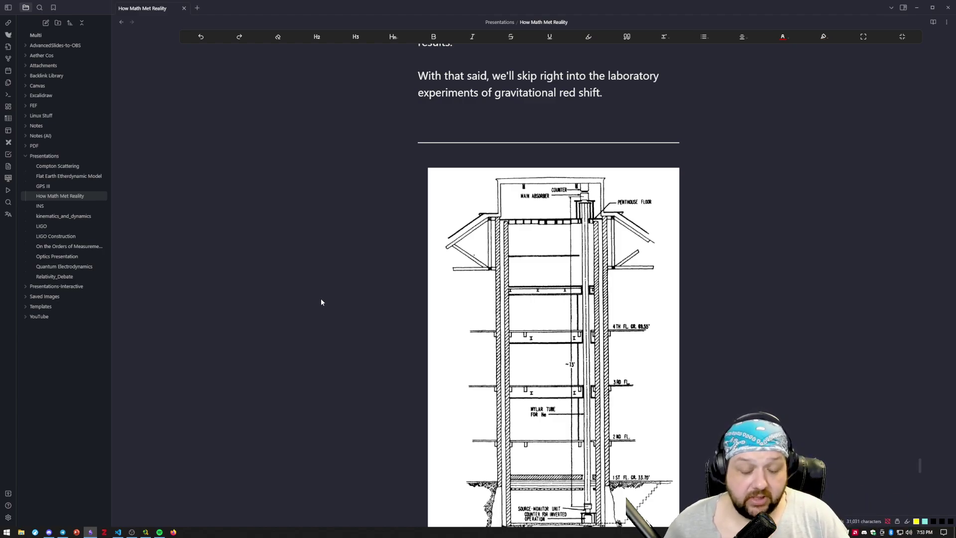
{"action": "scroll", "coordinate": [320, 301], "scroll_direction": "down", "scroll_amount": 3}
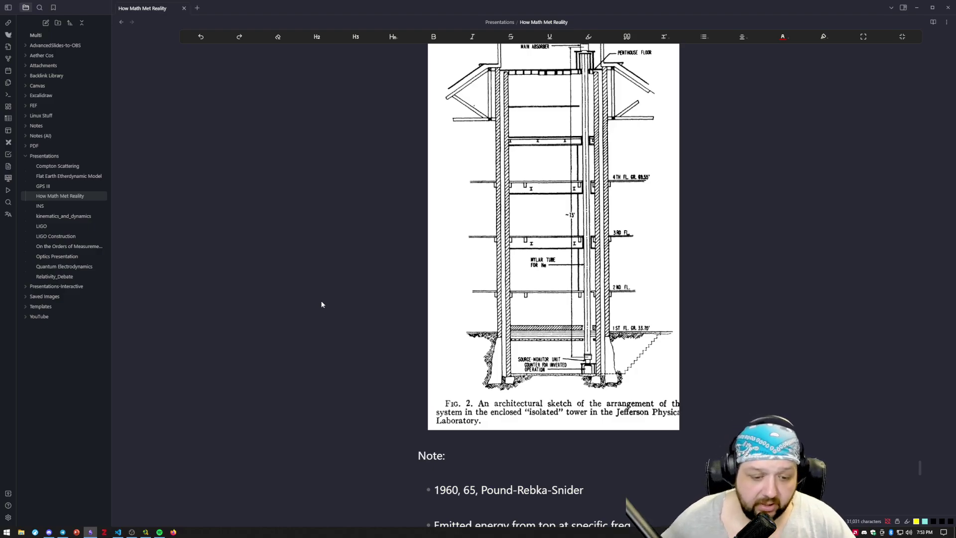
{"action": "scroll", "coordinate": [312, 348], "scroll_direction": "down", "scroll_amount": 3}
{"action": "scroll", "coordinate": [369, 293], "scroll_direction": "down", "scroll_amount": 3}
{"action": "scroll", "coordinate": [370, 292], "scroll_direction": "up", "scroll_amount": 2}
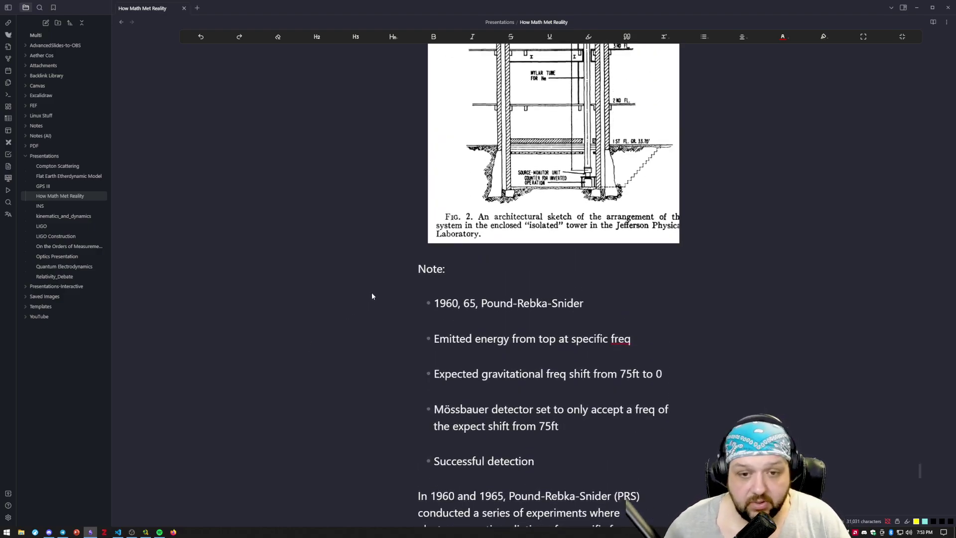
{"action": "scroll", "coordinate": [371, 292], "scroll_direction": "up", "scroll_amount": 1}
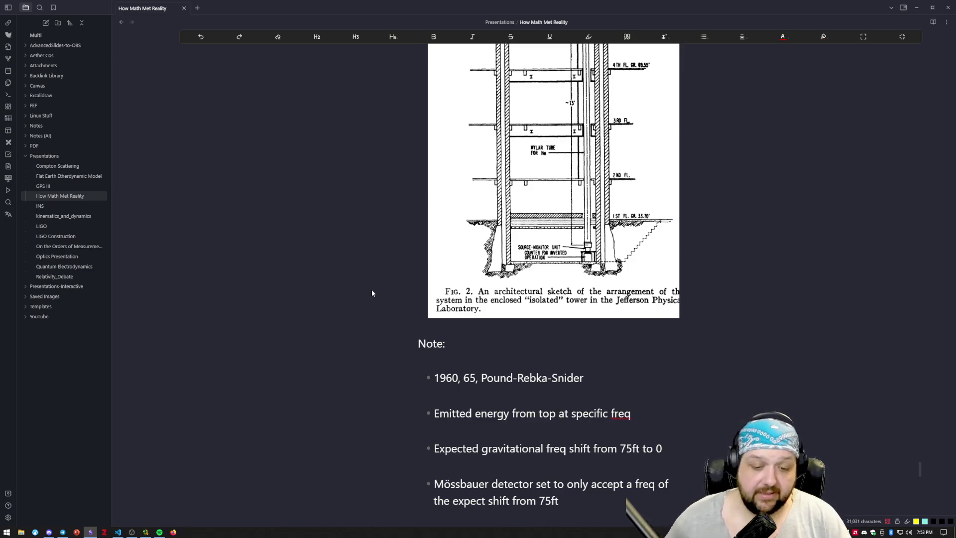
{"action": "scroll", "coordinate": [371, 292], "scroll_direction": "down", "scroll_amount": 2}
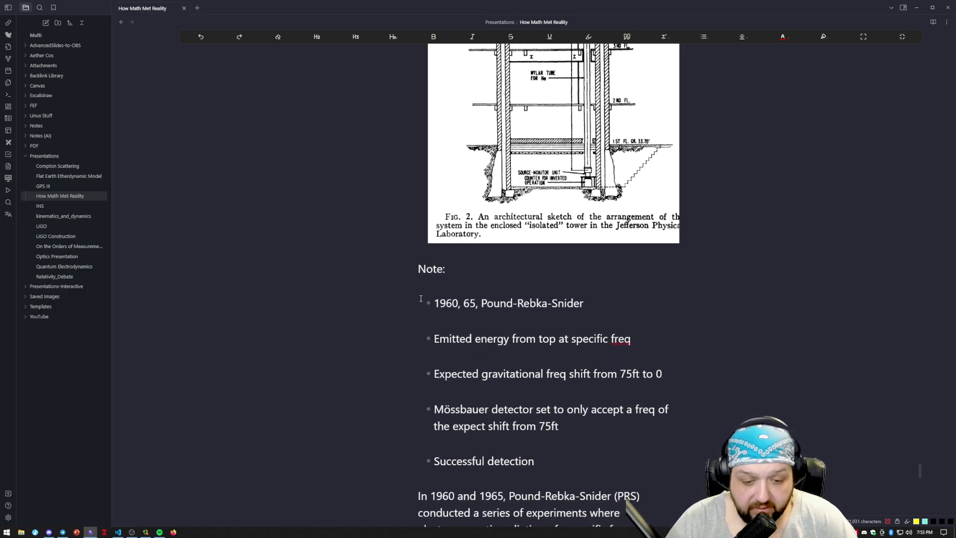
{"action": "scroll", "coordinate": [423, 301], "scroll_direction": "down", "scroll_amount": 2}
{"action": "scroll", "coordinate": [424, 358], "scroll_direction": "down", "scroll_amount": 3}
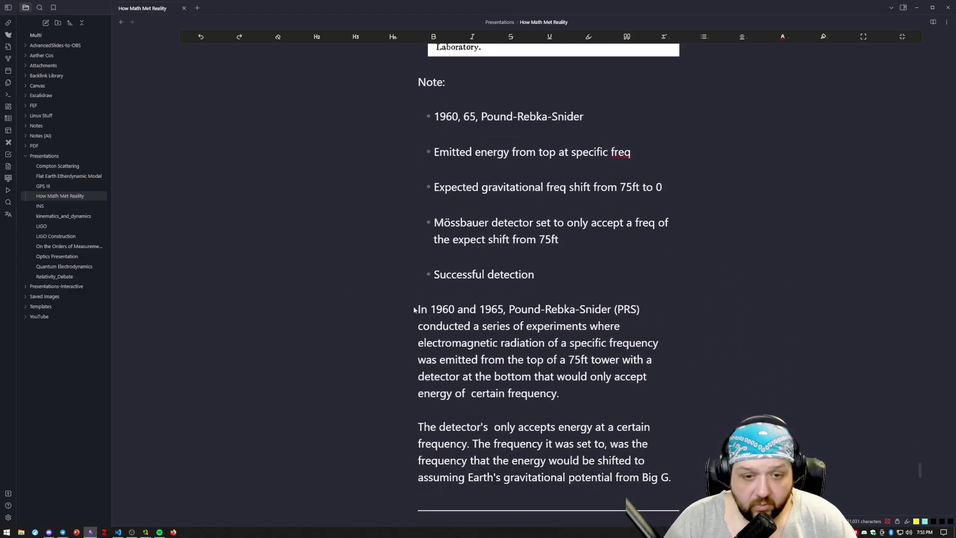
{"action": "scroll", "coordinate": [387, 289], "scroll_direction": "up", "scroll_amount": 1}
{"action": "scroll", "coordinate": [387, 288], "scroll_direction": "up", "scroll_amount": 1}
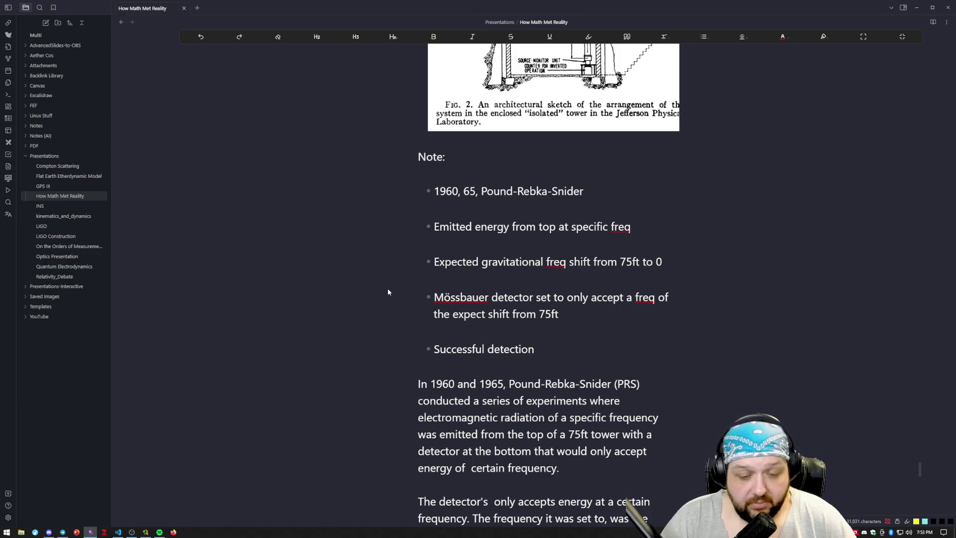
{"action": "scroll", "coordinate": [388, 290], "scroll_direction": "up", "scroll_amount": 2}
{"action": "scroll", "coordinate": [433, 261], "scroll_direction": "up", "scroll_amount": 5}
{"action": "scroll", "coordinate": [482, 234], "scroll_direction": "up", "scroll_amount": 1}
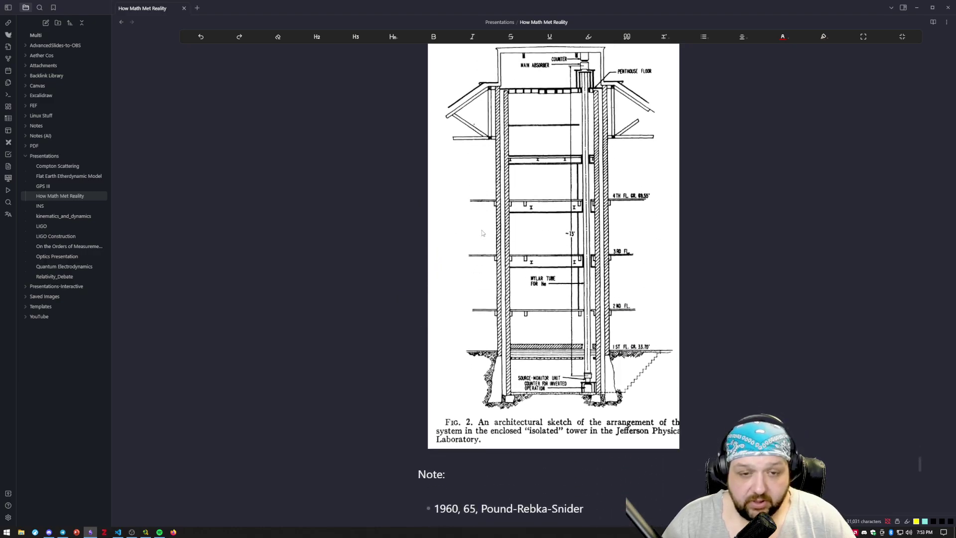
{"action": "scroll", "coordinate": [482, 233], "scroll_direction": "down", "scroll_amount": 1}
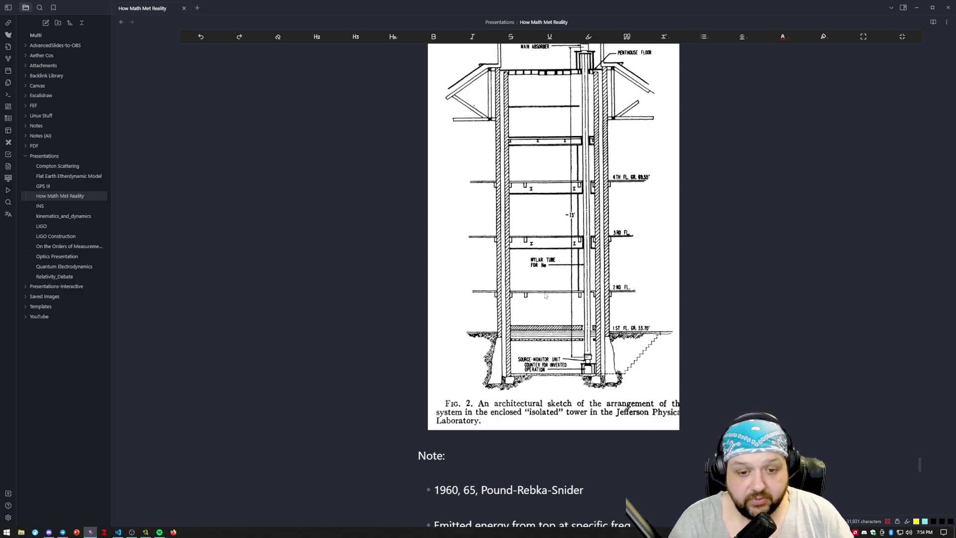
{"action": "scroll", "coordinate": [559, 332], "scroll_direction": "down", "scroll_amount": 3}
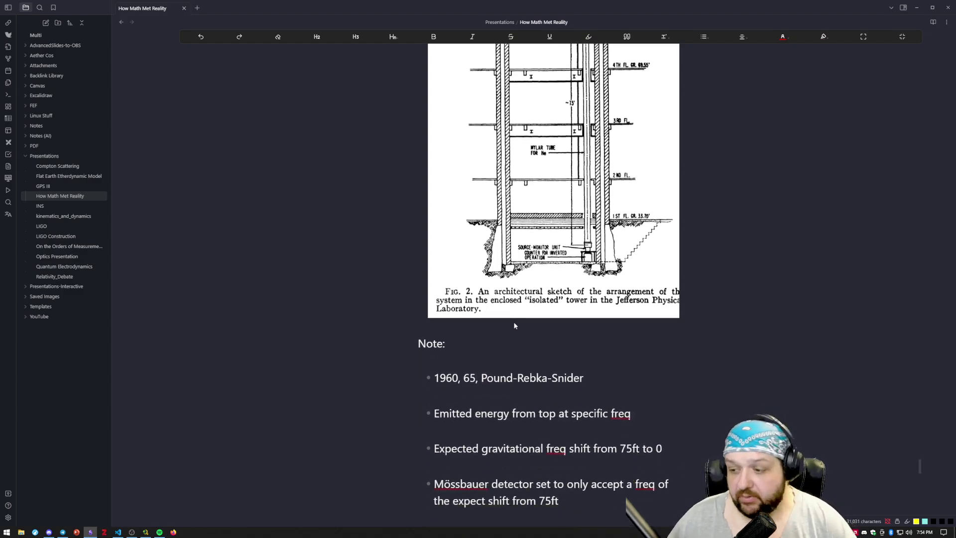
{"action": "scroll", "coordinate": [514, 322], "scroll_direction": "up", "scroll_amount": 1}
{"action": "scroll", "coordinate": [514, 322], "scroll_direction": "up", "scroll_amount": 3}
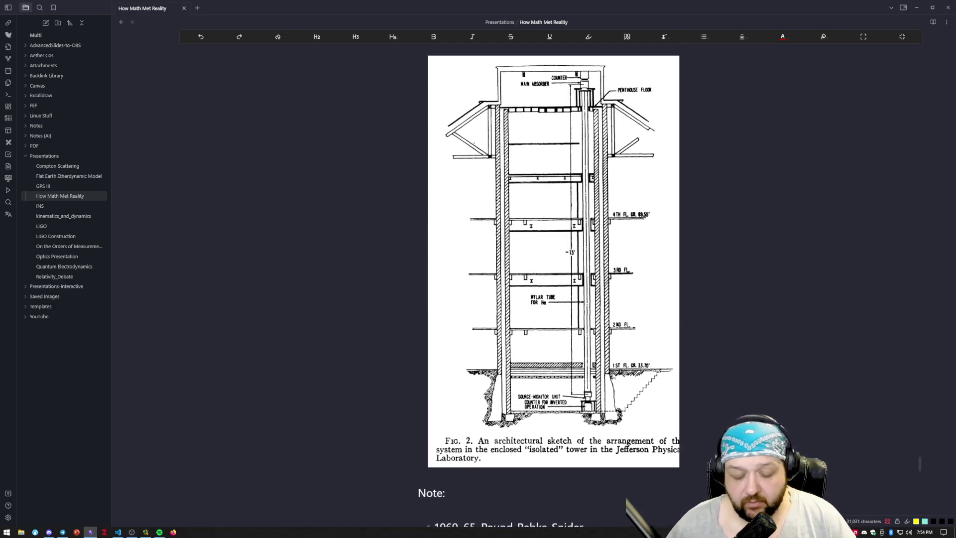
{"action": "scroll", "coordinate": [585, 452], "scroll_direction": "down", "scroll_amount": 1}
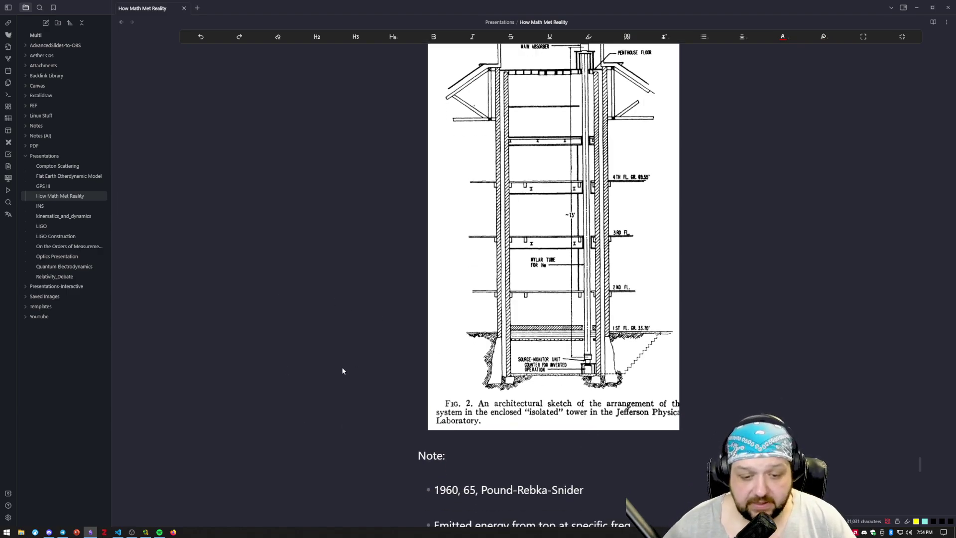
{"action": "scroll", "coordinate": [323, 369], "scroll_direction": "down", "scroll_amount": 2}
{"action": "scroll", "coordinate": [323, 369], "scroll_direction": "down", "scroll_amount": 1}
{"action": "scroll", "coordinate": [361, 361], "scroll_direction": "down", "scroll_amount": 2}
{"action": "scroll", "coordinate": [361, 357], "scroll_direction": "down", "scroll_amount": 3}
{"action": "scroll", "coordinate": [360, 357], "scroll_direction": "down", "scroll_amount": 2}
{"action": "scroll", "coordinate": [361, 355], "scroll_direction": "down", "scroll_amount": 1}
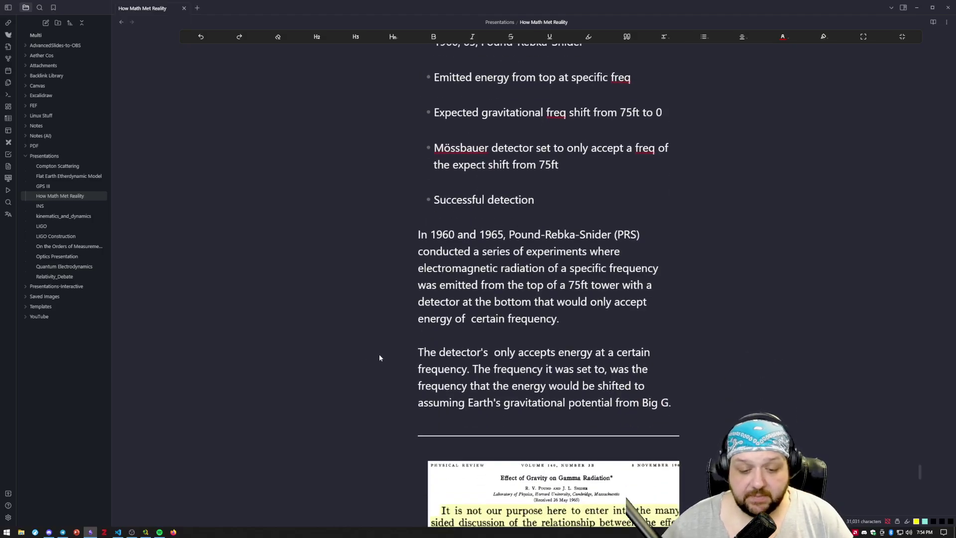
{"action": "scroll", "coordinate": [379, 357], "scroll_direction": "down", "scroll_amount": 3}
{"action": "scroll", "coordinate": [379, 357], "scroll_direction": "down", "scroll_amount": 2}
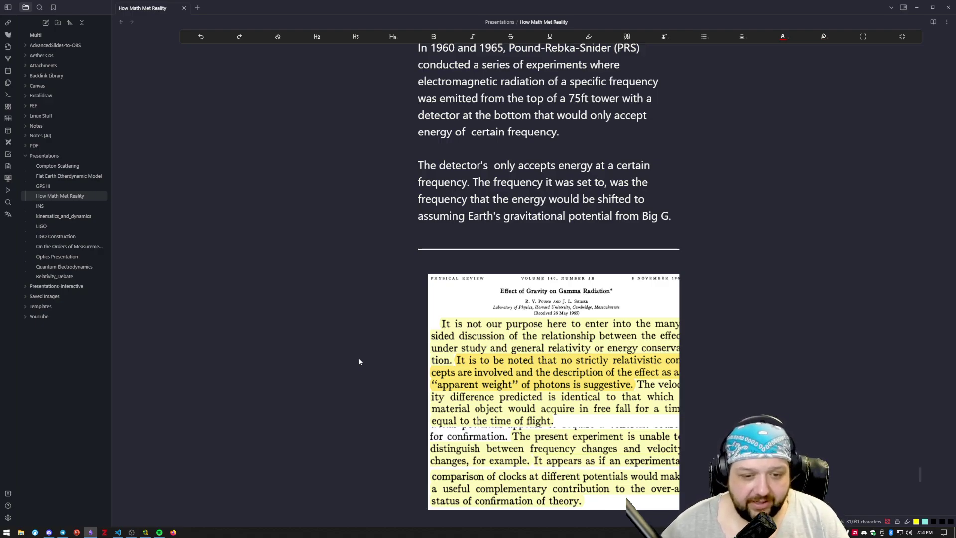
{"action": "scroll", "coordinate": [357, 356], "scroll_direction": "down", "scroll_amount": 3}
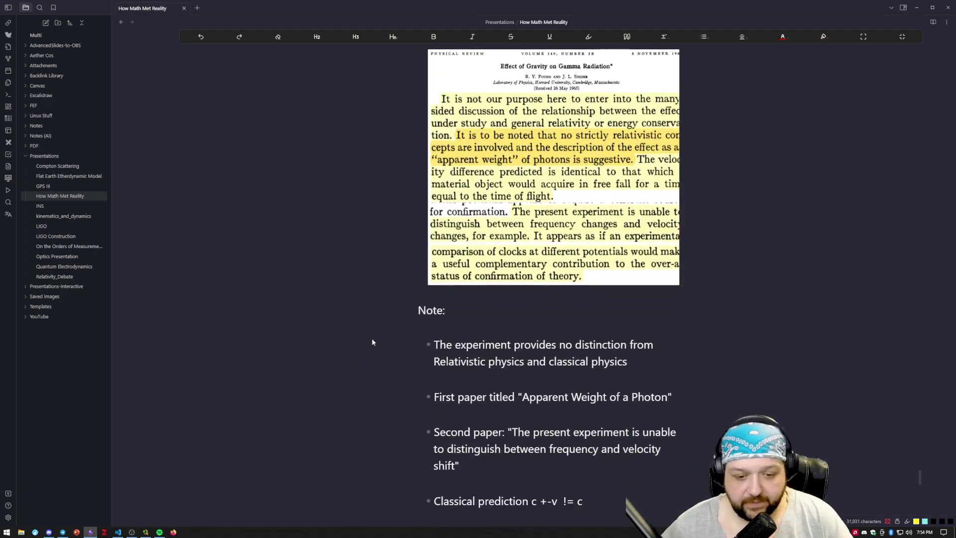
{"action": "scroll", "coordinate": [377, 338], "scroll_direction": "down", "scroll_amount": 2}
{"action": "scroll", "coordinate": [381, 337], "scroll_direction": "down", "scroll_amount": 1}
{"action": "scroll", "coordinate": [381, 337], "scroll_direction": "down", "scroll_amount": 2}
{"action": "scroll", "coordinate": [381, 337], "scroll_direction": "down", "scroll_amount": 4}
{"action": "scroll", "coordinate": [381, 336], "scroll_direction": "down", "scroll_amount": 3}
{"action": "scroll", "coordinate": [381, 337], "scroll_direction": "down", "scroll_amount": 3}
{"action": "scroll", "coordinate": [381, 337], "scroll_direction": "down", "scroll_amount": 2}
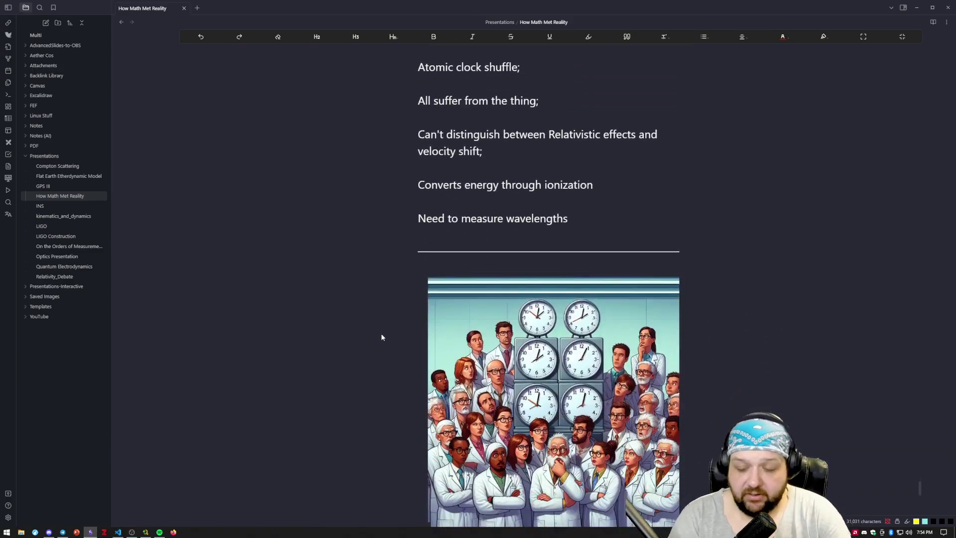
{"action": "scroll", "coordinate": [388, 351], "scroll_direction": "down", "scroll_amount": 3}
{"action": "scroll", "coordinate": [388, 351], "scroll_direction": "down", "scroll_amount": 2}
{"action": "scroll", "coordinate": [388, 352], "scroll_direction": "down", "scroll_amount": 5}
{"action": "scroll", "coordinate": [439, 340], "scroll_direction": "down", "scroll_amount": 2}
{"action": "scroll", "coordinate": [423, 244], "scroll_direction": "down", "scroll_amount": 2}
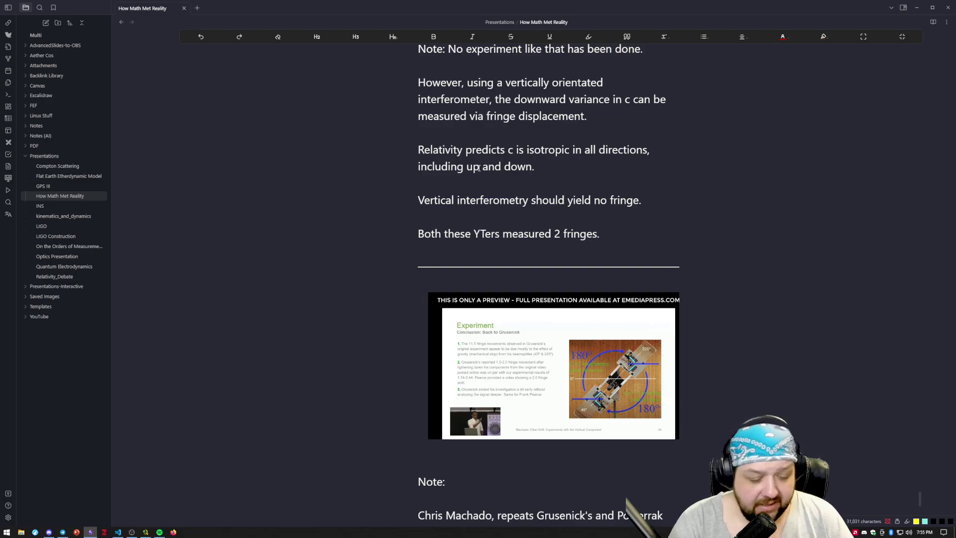
{"action": "scroll", "coordinate": [512, 166], "scroll_direction": "down", "scroll_amount": 3}
{"action": "scroll", "coordinate": [512, 183], "scroll_direction": "down", "scroll_amount": 1}
{"action": "scroll", "coordinate": [511, 183], "scroll_direction": "down", "scroll_amount": 3}
{"action": "scroll", "coordinate": [511, 184], "scroll_direction": "up", "scroll_amount": 3}
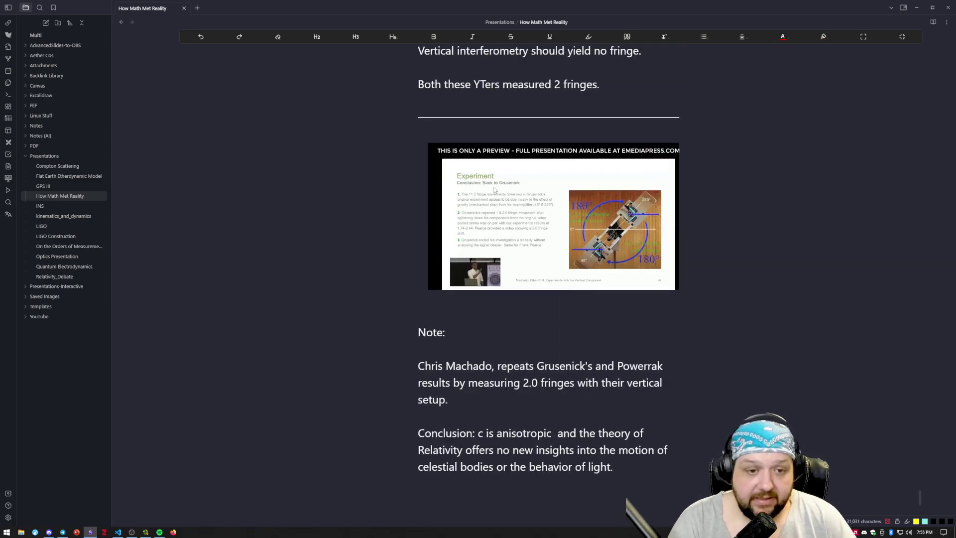
- Place the caret after 'Note:' and on the blank line below it
{"action": "left_click", "coordinate": [444, 329]}
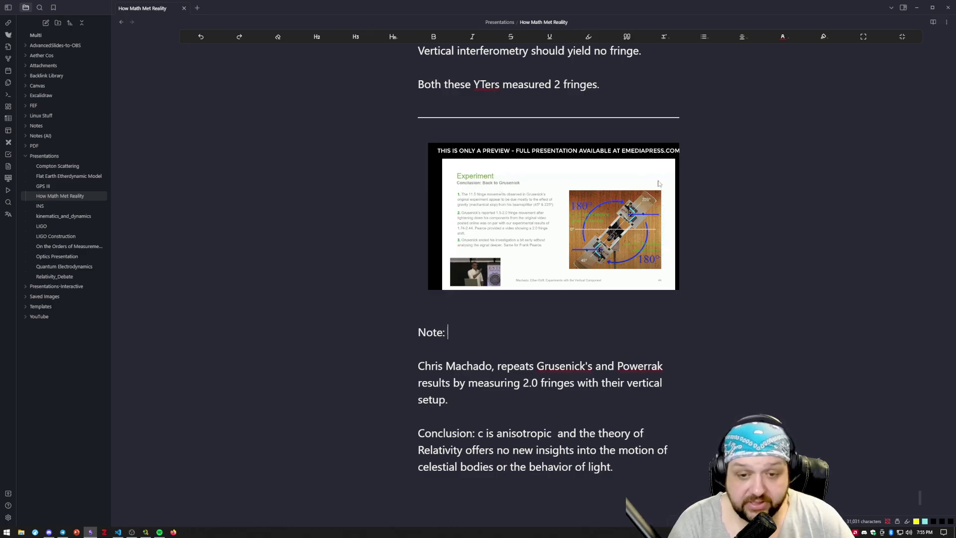
{"action": "left_click", "coordinate": [515, 346]}
{"action": "scroll", "coordinate": [511, 336], "scroll_direction": "down", "scroll_amount": 3}
{"action": "scroll", "coordinate": [510, 314], "scroll_direction": "down", "scroll_amount": 2}
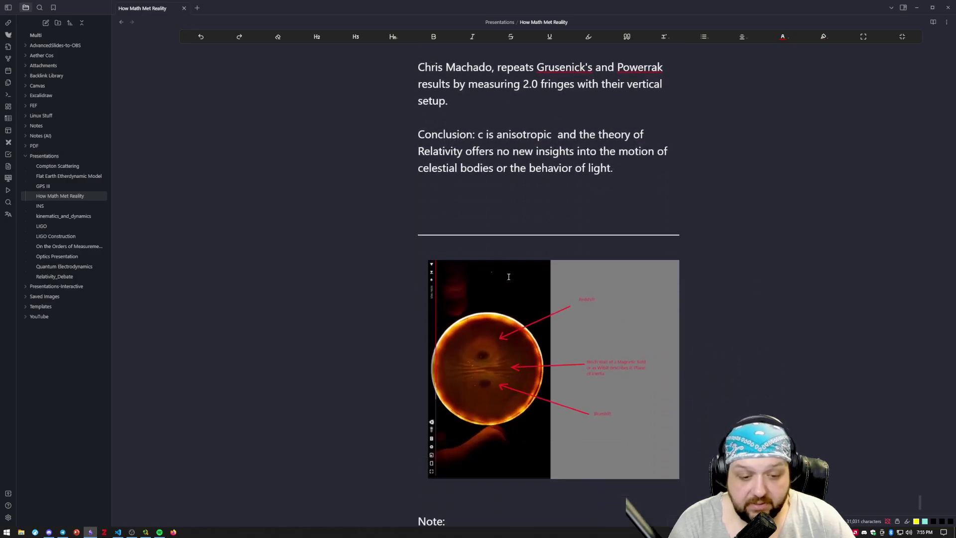
{"action": "scroll", "coordinate": [508, 295], "scroll_direction": "down", "scroll_amount": 2}
{"action": "scroll", "coordinate": [508, 279], "scroll_direction": "down", "scroll_amount": 2}
{"action": "scroll", "coordinate": [463, 299], "scroll_direction": "down", "scroll_amount": 2}
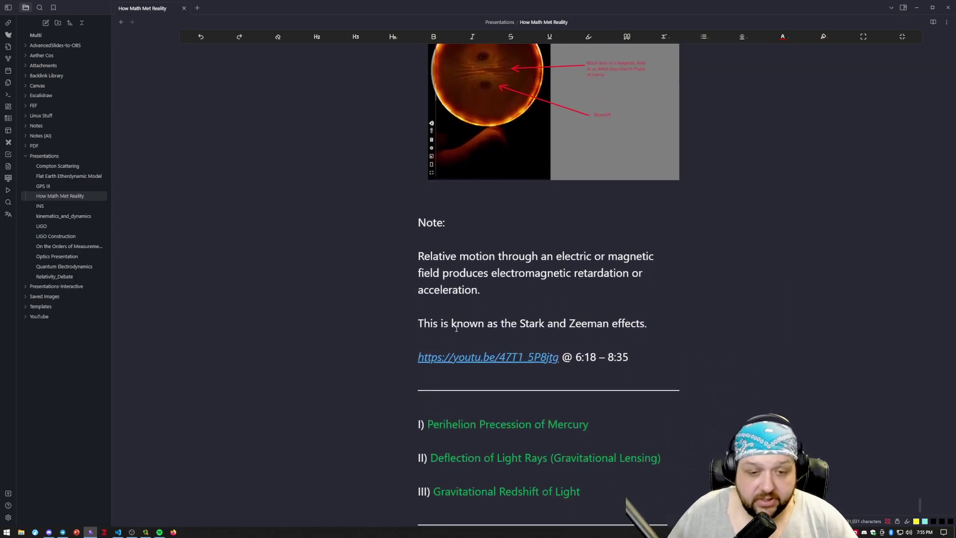
{"action": "scroll", "coordinate": [448, 310], "scroll_direction": "up", "scroll_amount": 1}
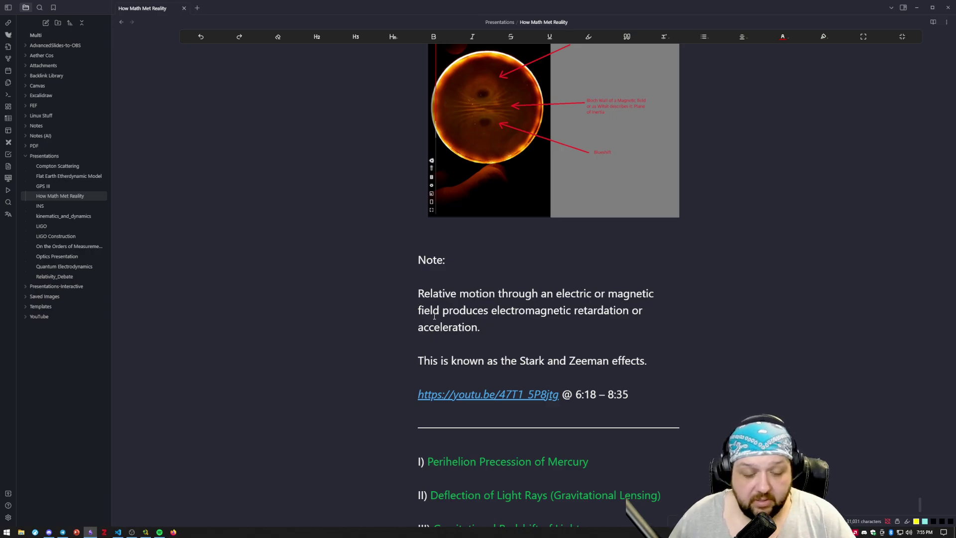
{"action": "scroll", "coordinate": [439, 322], "scroll_direction": "up", "scroll_amount": 1}
{"action": "scroll", "coordinate": [403, 379], "scroll_direction": "up", "scroll_amount": 1}
{"action": "scroll", "coordinate": [403, 378], "scroll_direction": "down", "scroll_amount": 2}
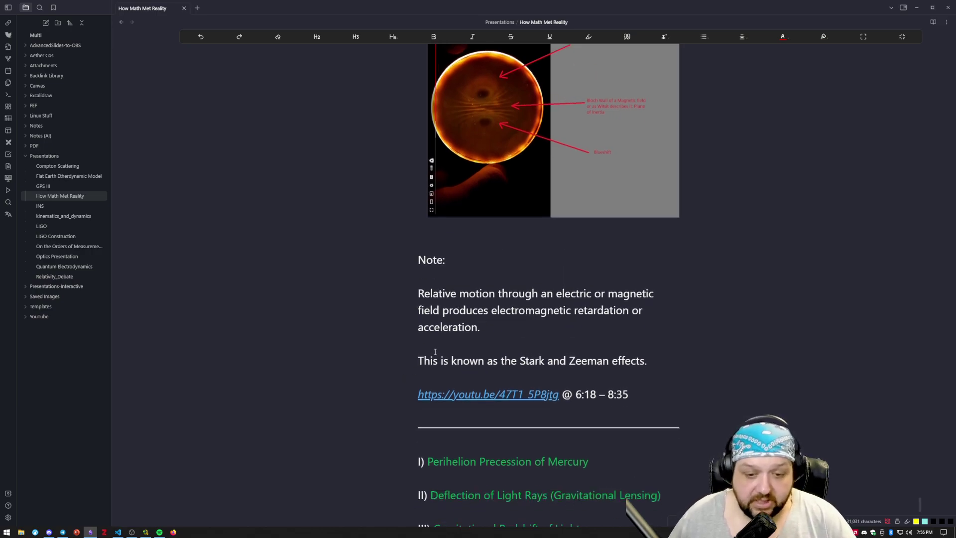
{"action": "scroll", "coordinate": [428, 357], "scroll_direction": "down", "scroll_amount": 1}
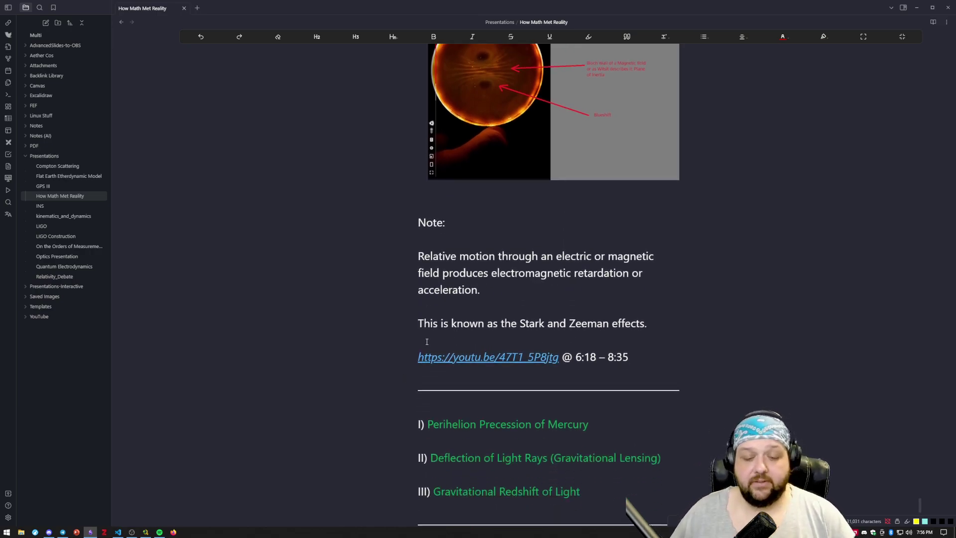
{"action": "scroll", "coordinate": [431, 323], "scroll_direction": "down", "scroll_amount": 4}
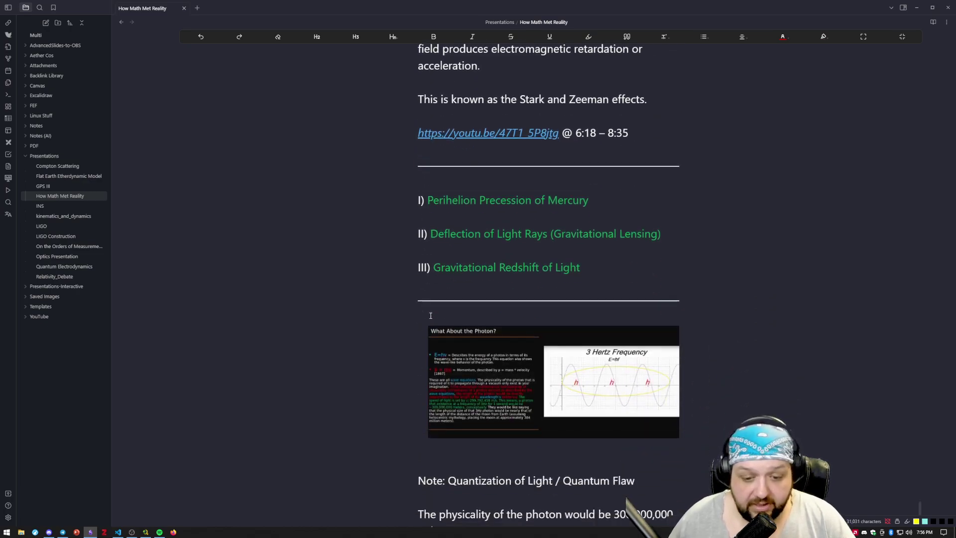
{"action": "scroll", "coordinate": [430, 316], "scroll_direction": "down", "scroll_amount": 5}
{"action": "scroll", "coordinate": [430, 315], "scroll_direction": "down", "scroll_amount": 1}
{"action": "scroll", "coordinate": [431, 315], "scroll_direction": "down", "scroll_amount": 3}
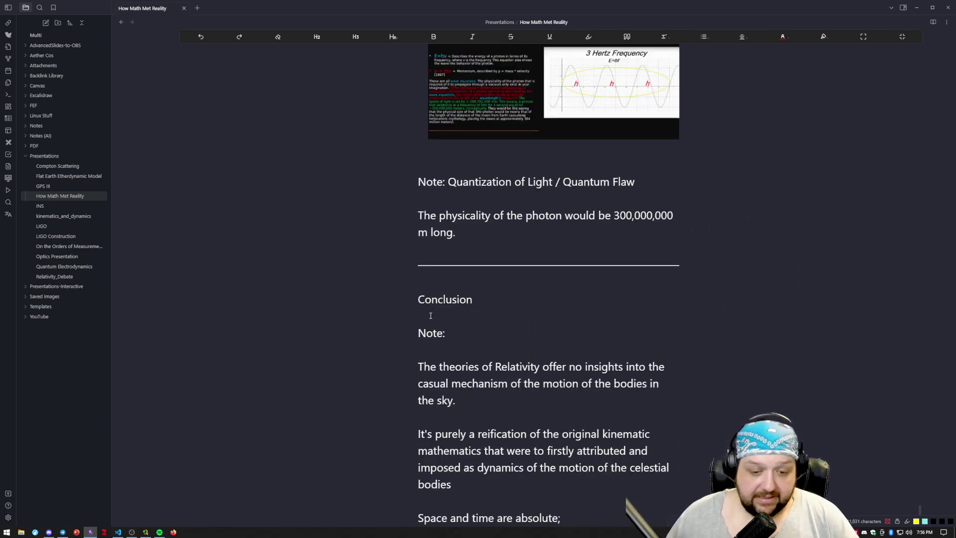
{"action": "scroll", "coordinate": [415, 330], "scroll_direction": "down", "scroll_amount": 1}
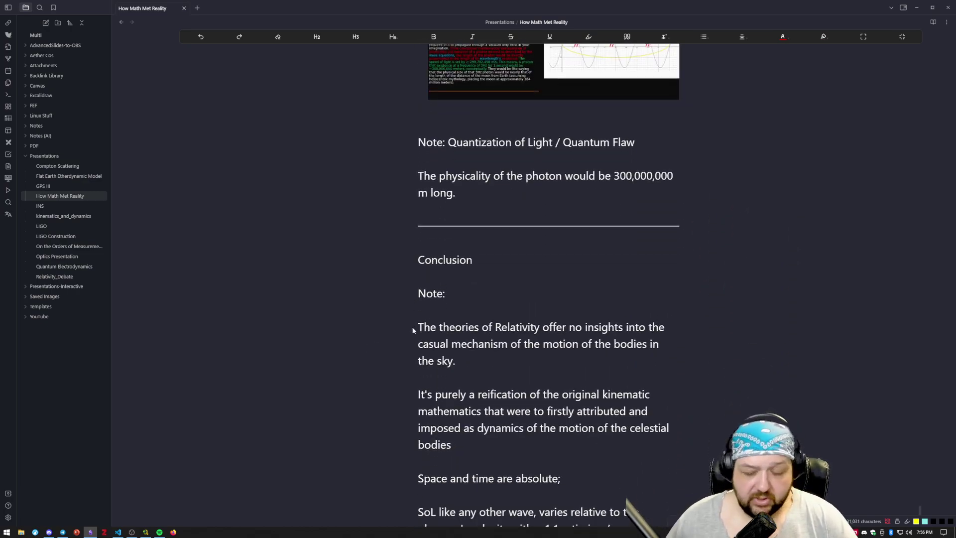
{"action": "scroll", "coordinate": [417, 327], "scroll_direction": "down", "scroll_amount": 1}
{"action": "scroll", "coordinate": [418, 323], "scroll_direction": "down", "scroll_amount": 2}
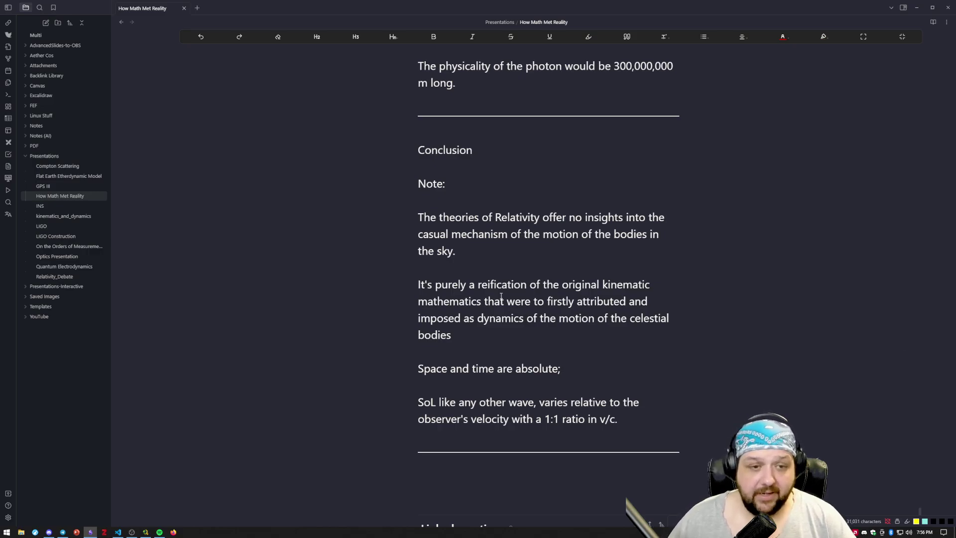
{"action": "scroll", "coordinate": [523, 299], "scroll_direction": "up", "scroll_amount": 5}
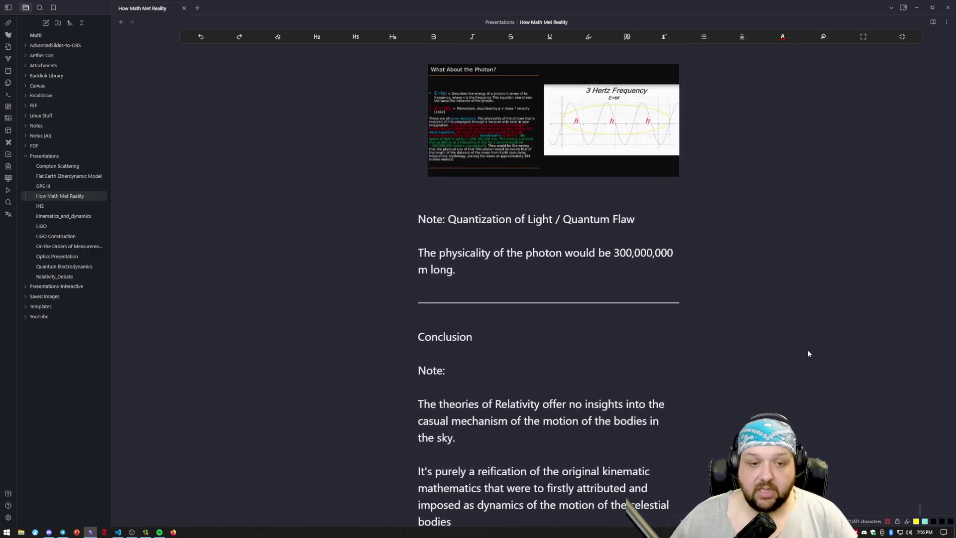